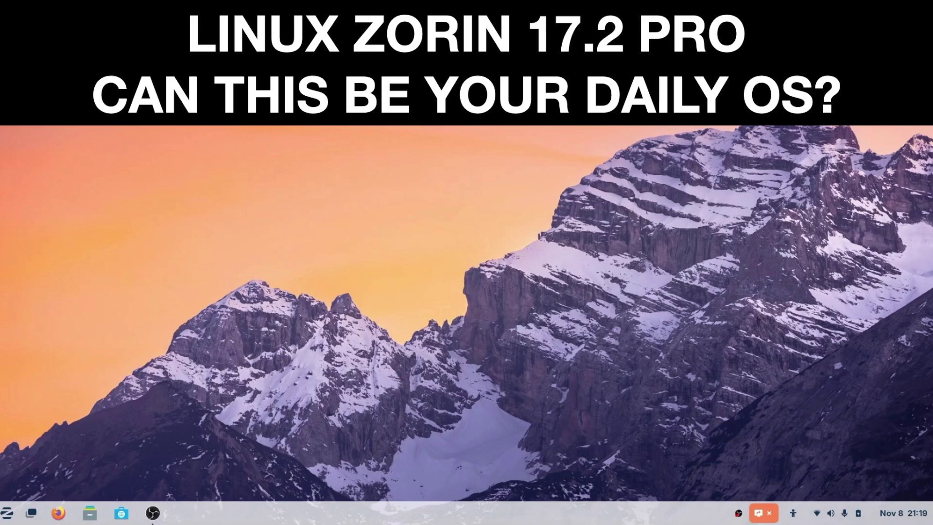
Step: Launch LibreOffice Writer from the application menu's office applications
{"action": "key", "text": "super"}
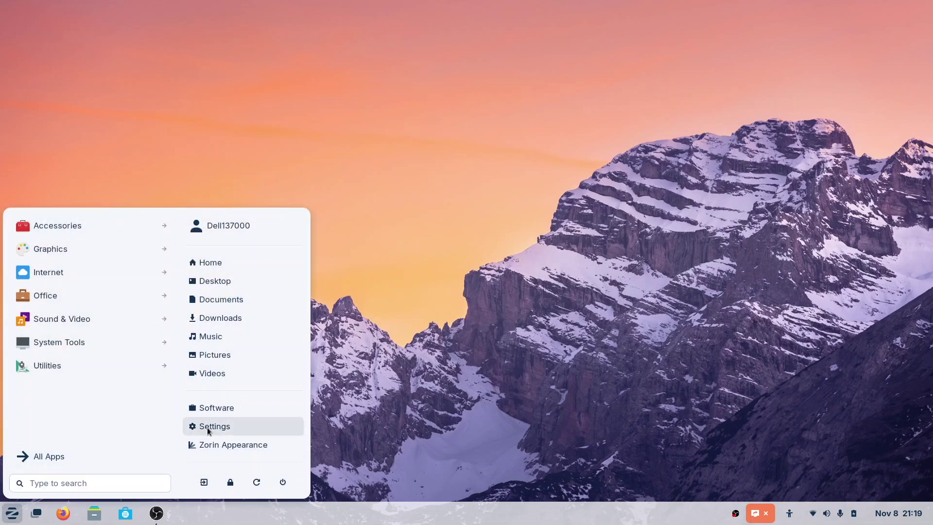
{"action": "left_click", "coordinate": [226, 425]}
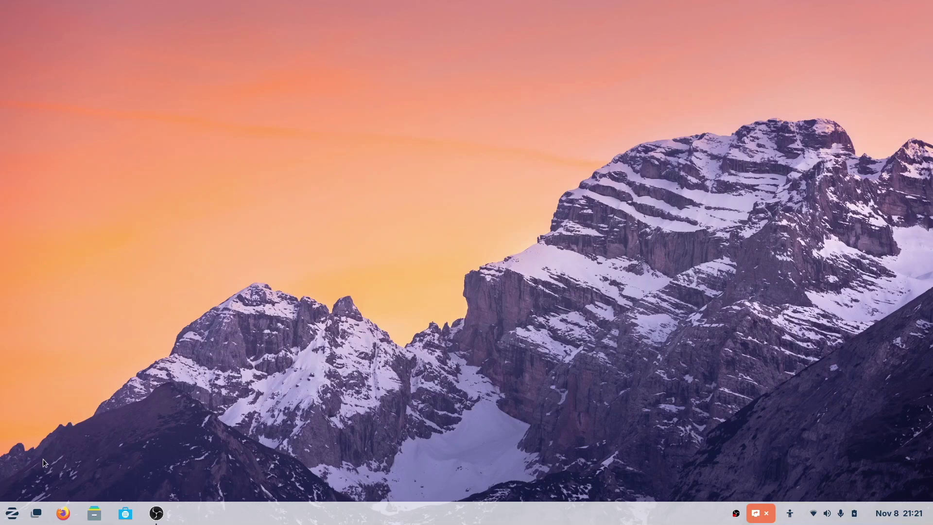
{"action": "left_click", "coordinate": [11, 513]}
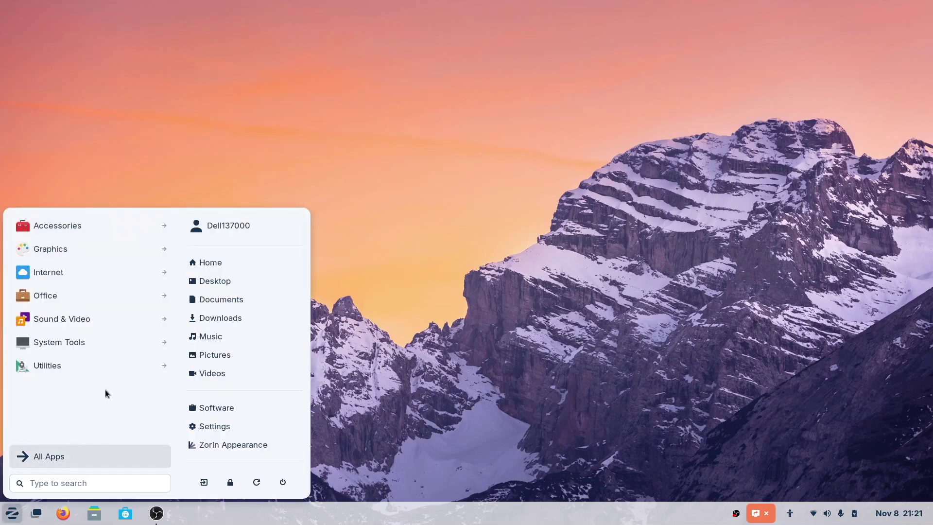
{"action": "left_click", "coordinate": [64, 294]}
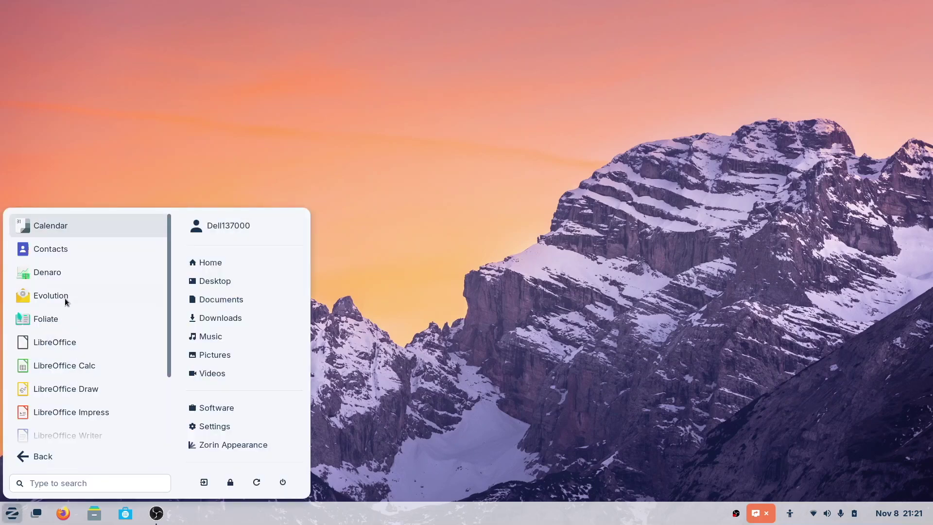
{"action": "scroll", "coordinate": [68, 311], "scroll_direction": "down", "scroll_amount": 4}
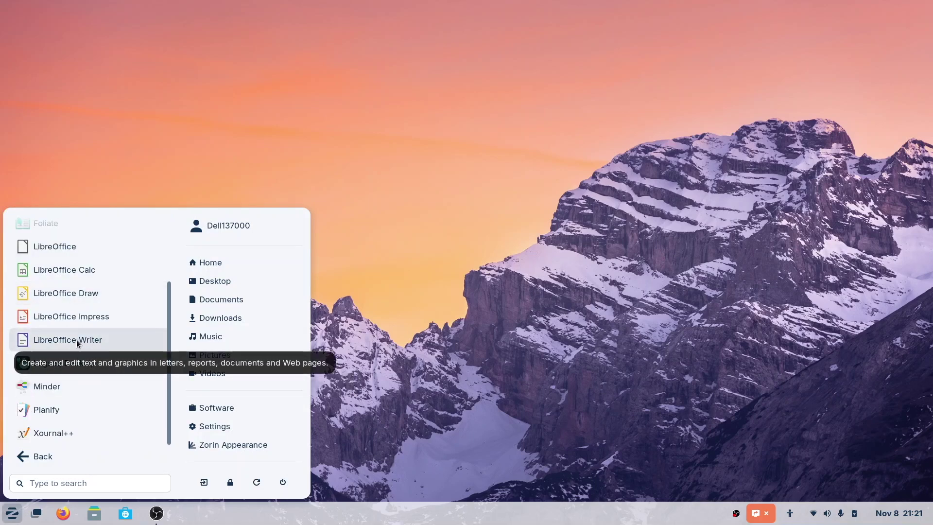
{"action": "left_click", "coordinate": [77, 340]}
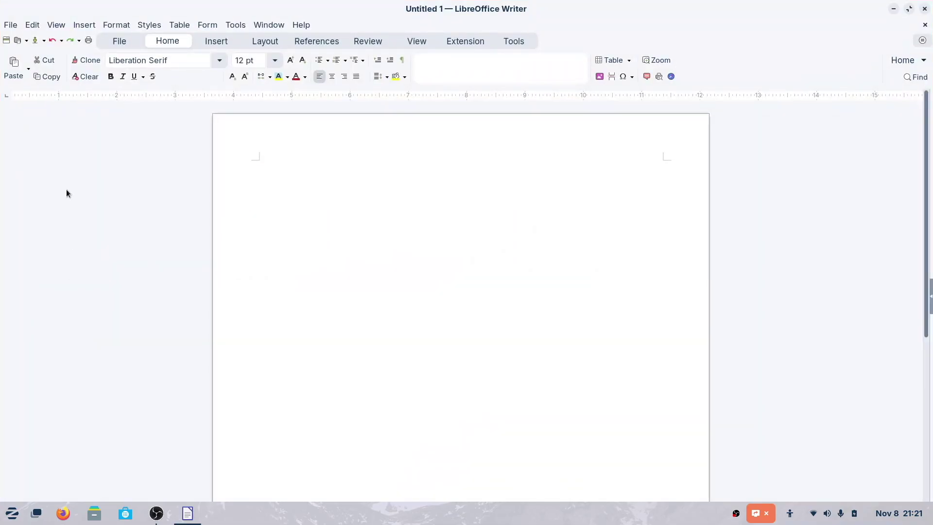
Step: Open unboxing with marty.odt from the Documents folder
{"action": "left_click", "coordinate": [14, 27]}
{"action": "left_click", "coordinate": [28, 55]}
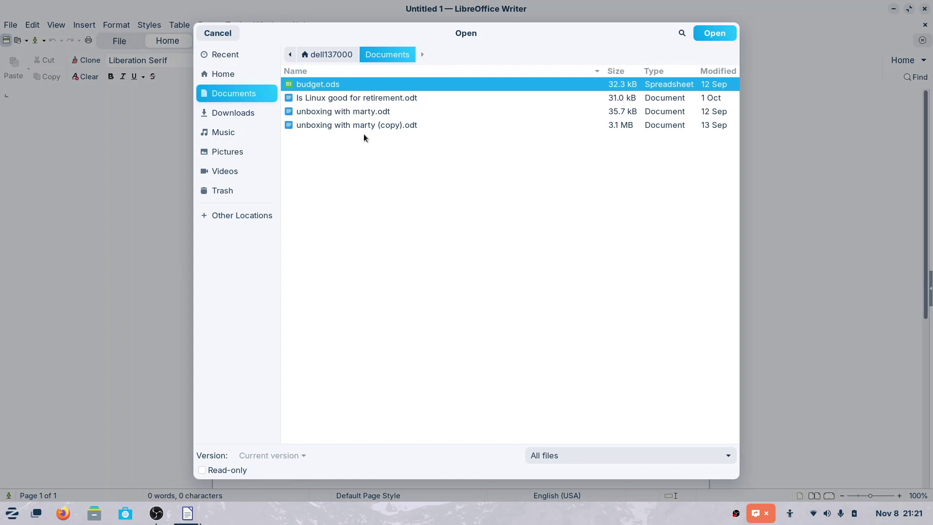
{"action": "left_click", "coordinate": [325, 112]}
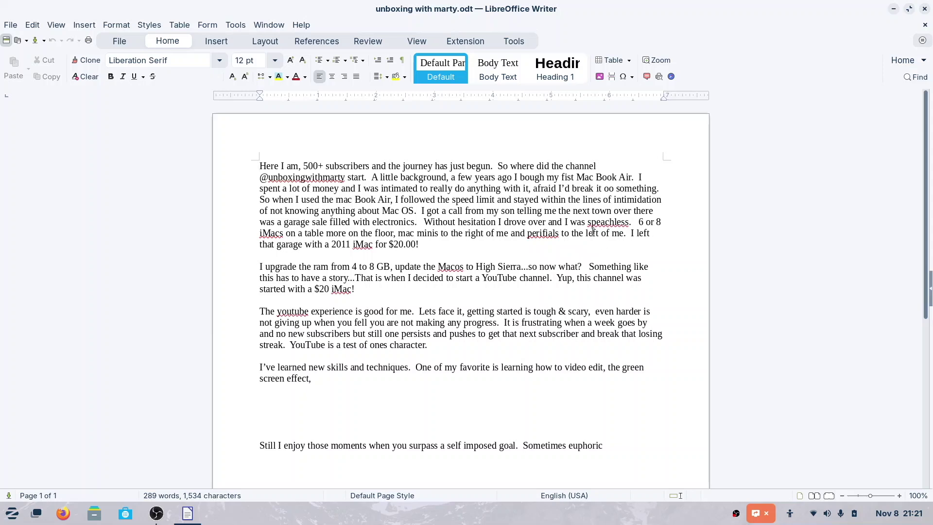
Step: Correct 'speachless' to 'speechless' and 'youtube' to 'YouTube' using spelling suggestions
{"action": "left_click_drag", "start_coordinate": [591, 223], "coordinate": [621, 224]}
{"action": "left_click", "coordinate": [610, 223]}
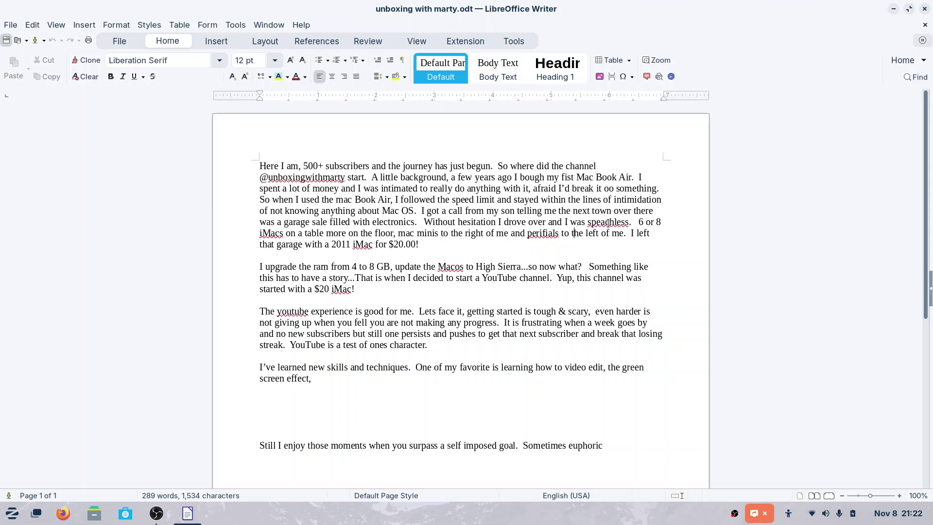
{"action": "right_click", "coordinate": [610, 223]}
{"action": "left_click", "coordinate": [627, 239]}
{"action": "right_click", "coordinate": [291, 312]}
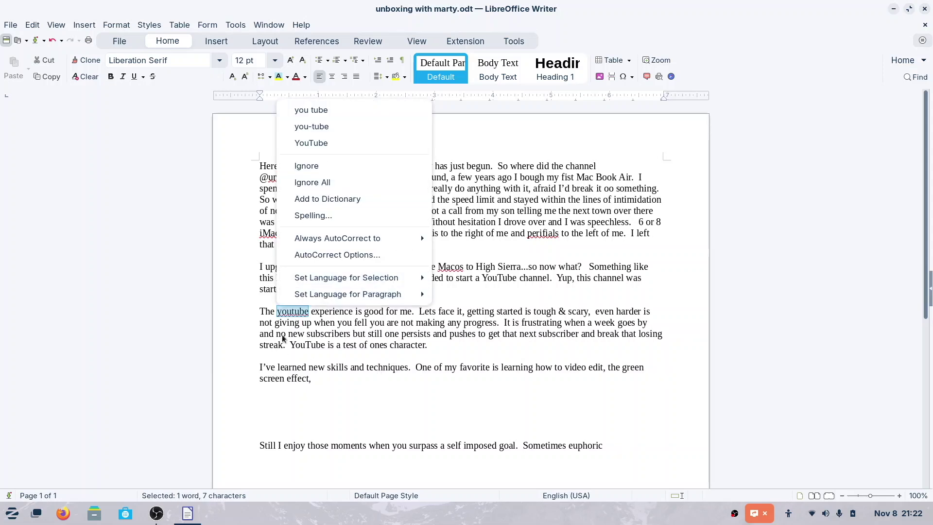
{"action": "left_click", "coordinate": [287, 311]}
{"action": "right_click", "coordinate": [292, 312]}
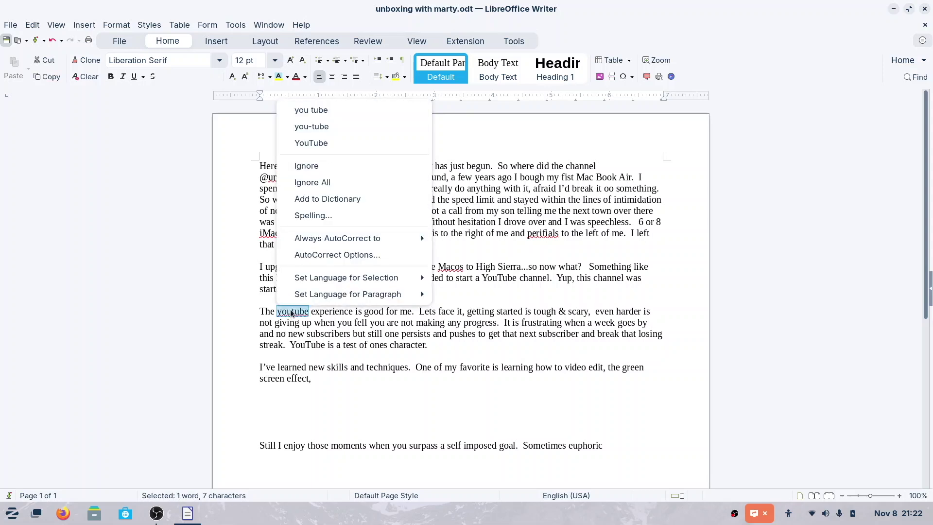
{"action": "left_click", "coordinate": [319, 143]}
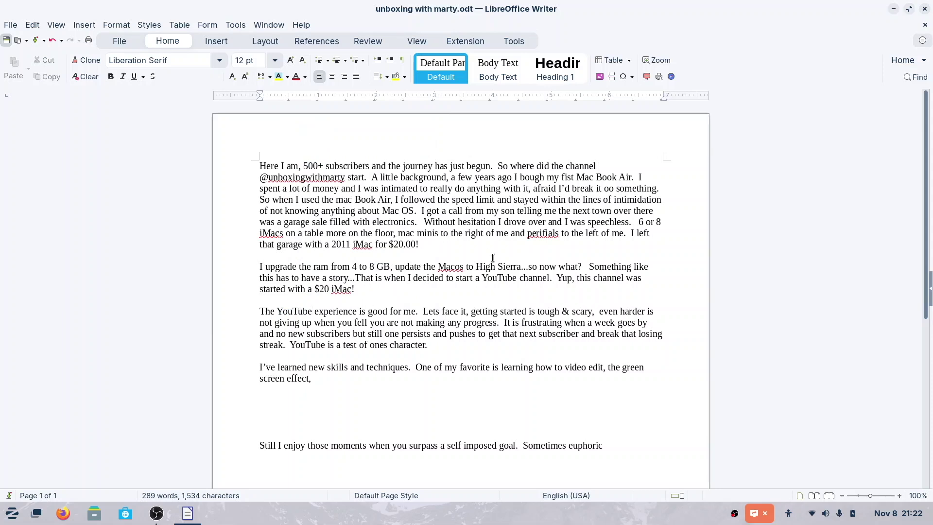
{"action": "left_click", "coordinate": [261, 167]}
{"action": "key", "text": "Return"}
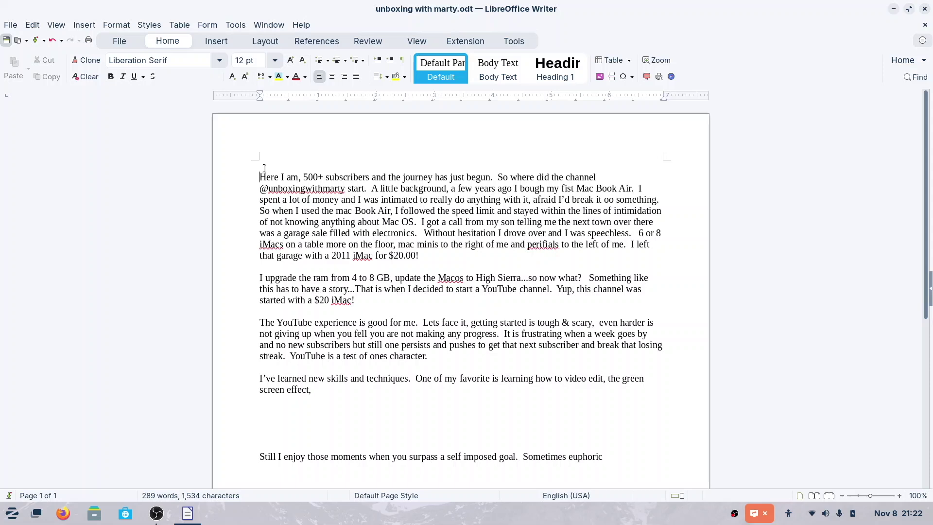
{"action": "type", "text": "@unbo"}
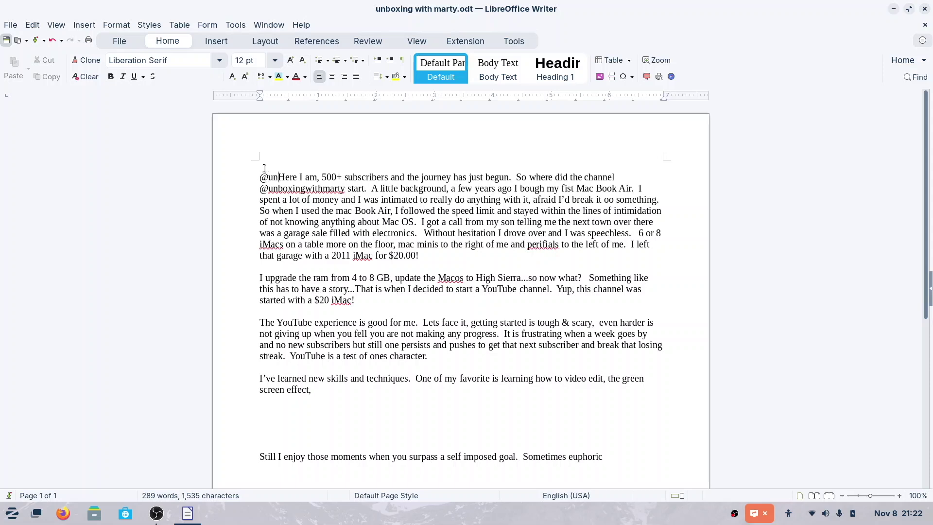
{"action": "type", "text": "xingwi"}
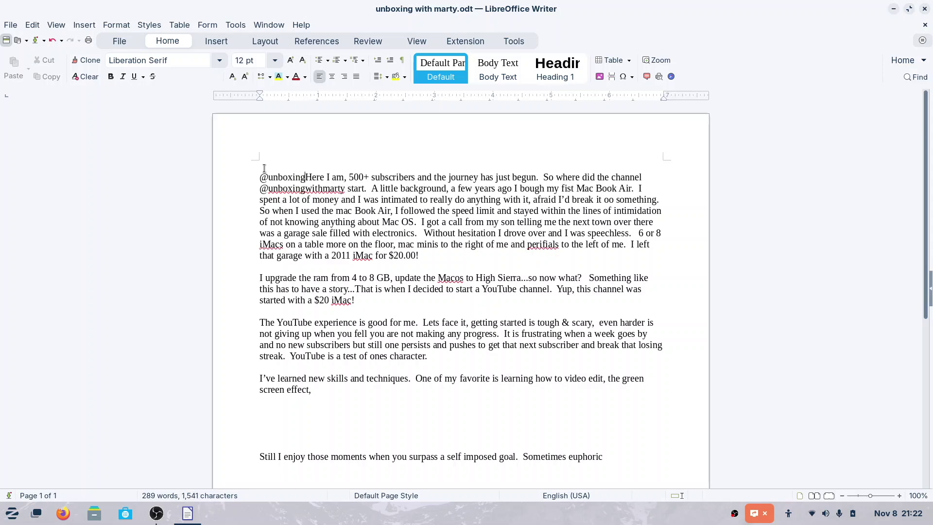
{"action": "type", "text": "thmart"}
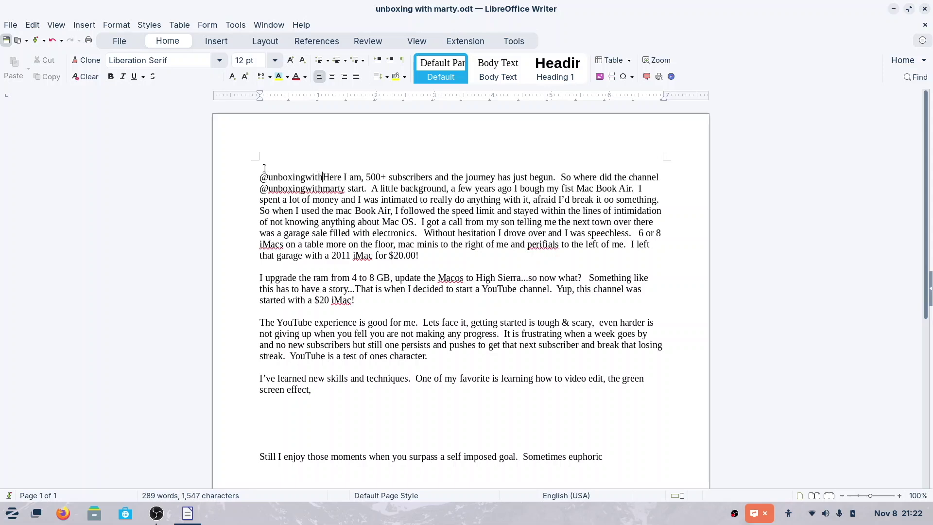
{"action": "type", "text": "y"}
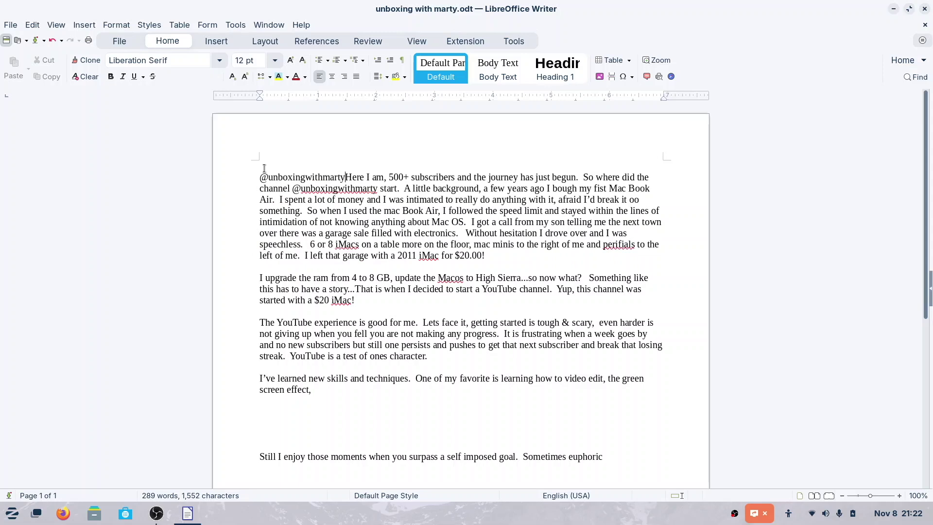
{"action": "key", "text": "Return"}
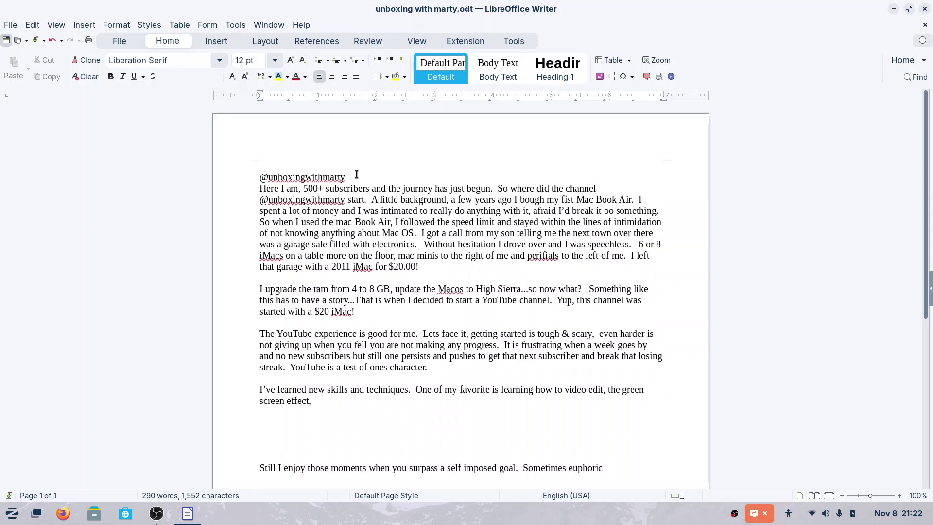
{"action": "left_click_drag", "start_coordinate": [356, 175], "coordinate": [295, 177]}
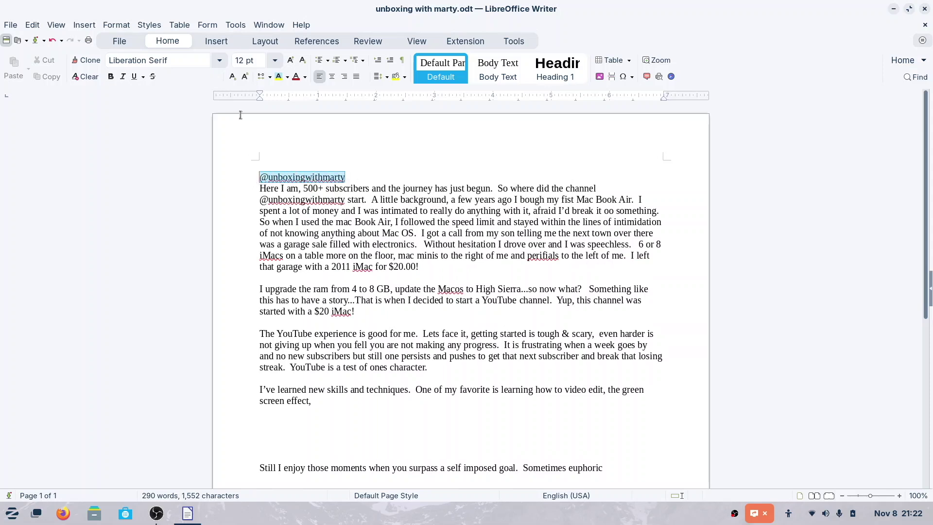
{"action": "left_click", "coordinate": [332, 76]}
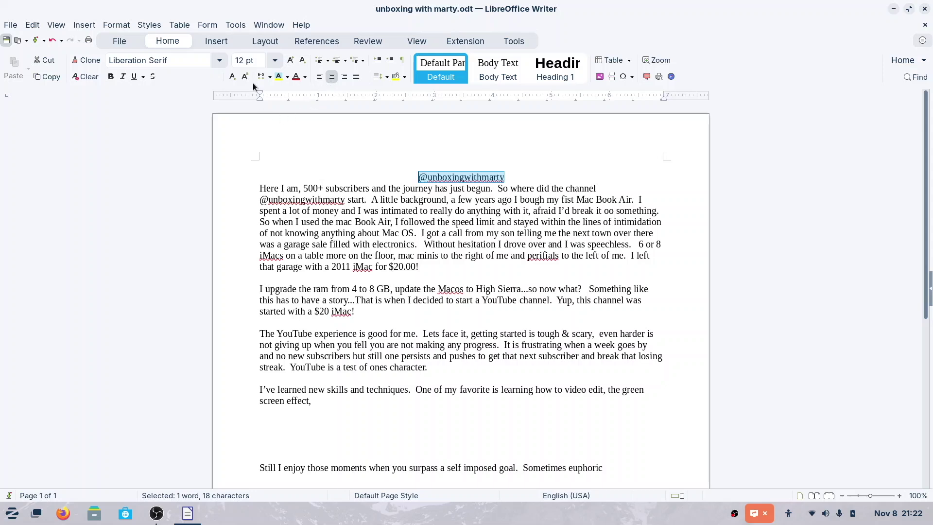
{"action": "left_click", "coordinate": [275, 60]}
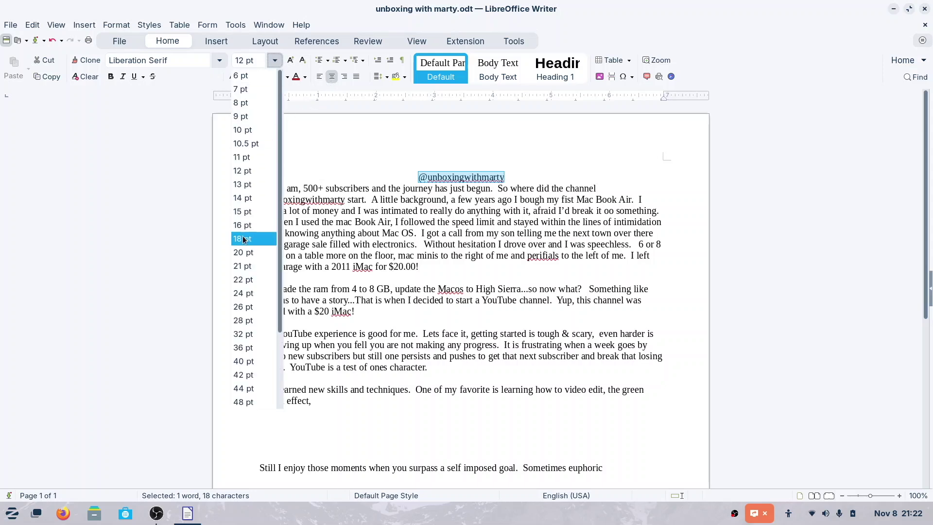
{"action": "left_click", "coordinate": [258, 252]}
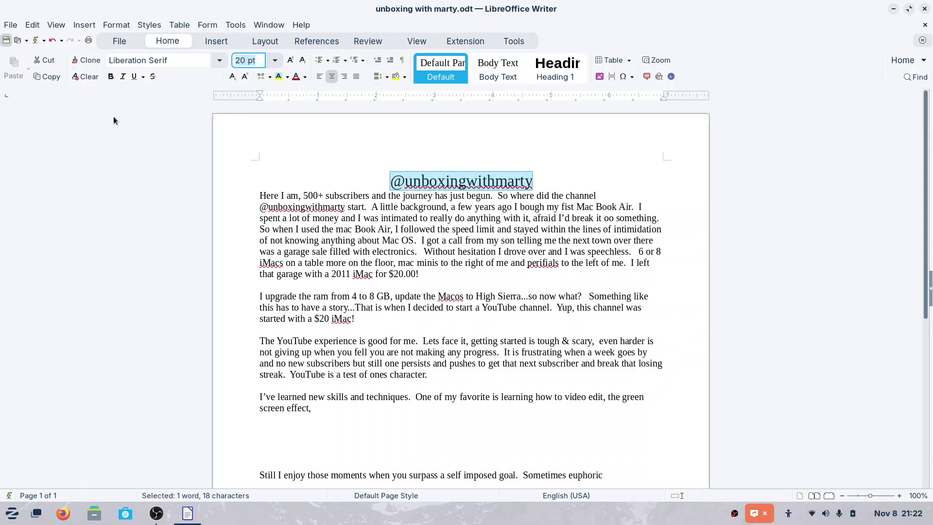
{"action": "left_click", "coordinate": [111, 76]}
{"action": "left_click", "coordinate": [550, 182]}
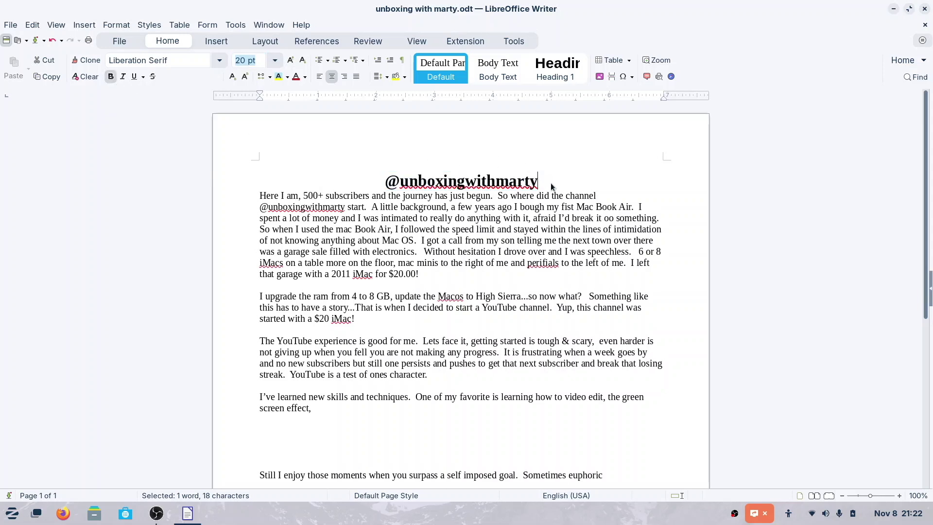
{"action": "key", "text": "Return"}
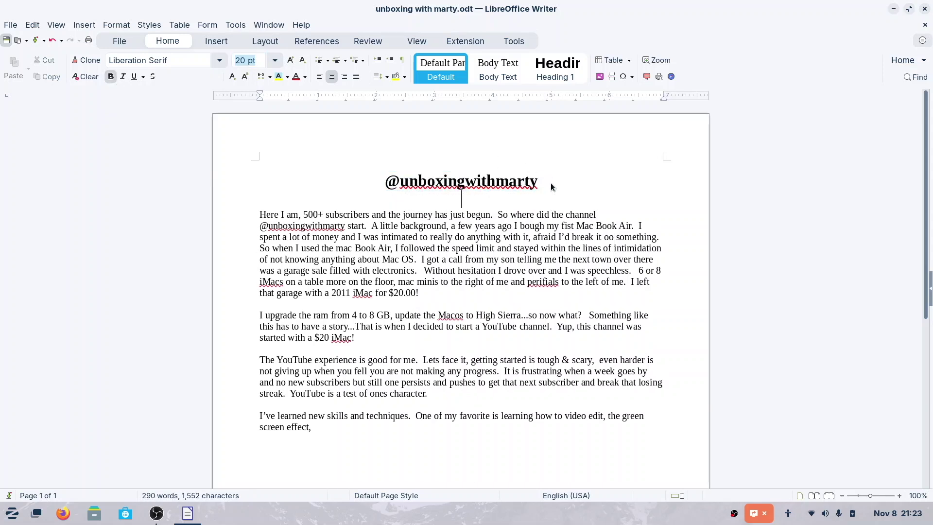
Step: In Files, view the photo IMG_4362d (copy) from Pictures/iMac 2011 pictures
{"action": "left_click", "coordinate": [94, 513]}
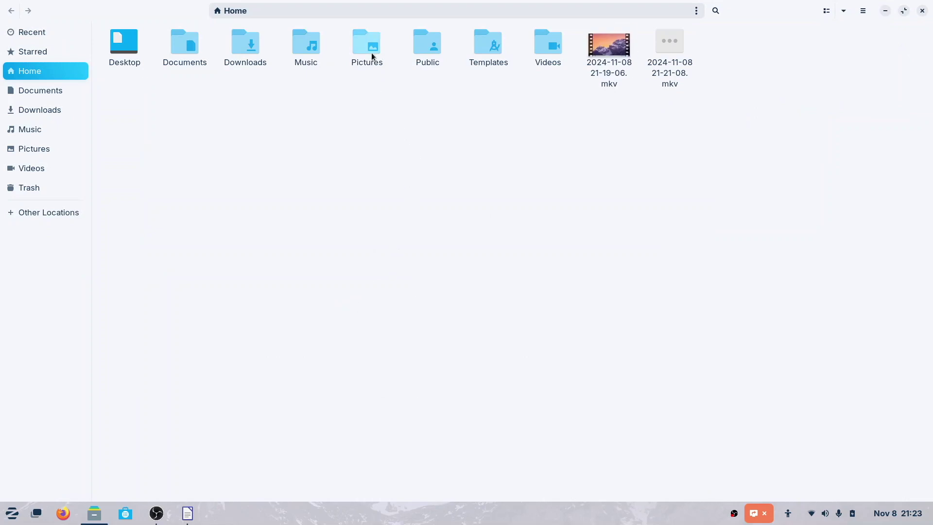
{"action": "double_click", "coordinate": [371, 49]}
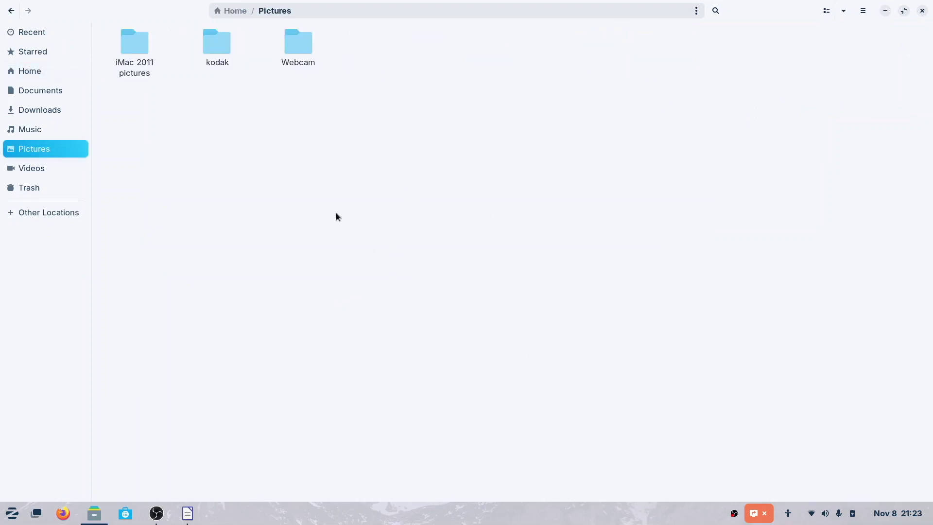
{"action": "double_click", "coordinate": [134, 48]}
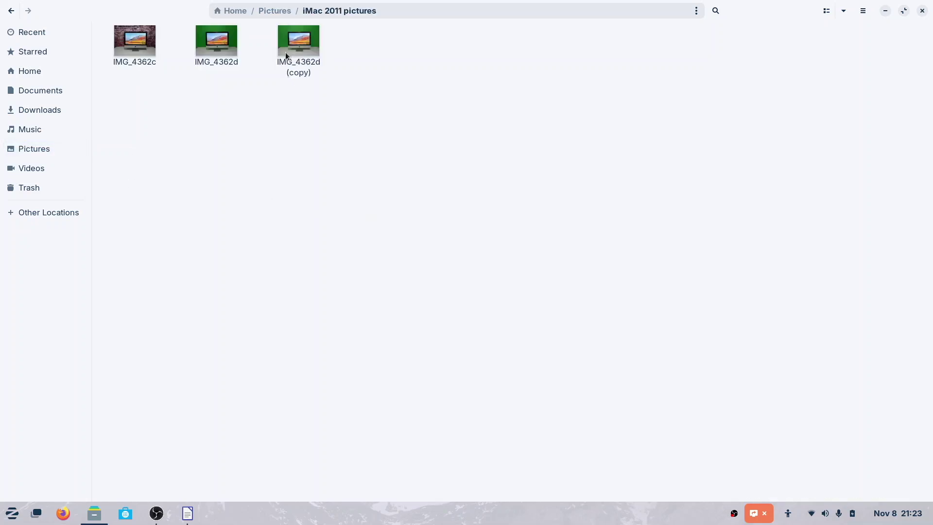
{"action": "double_click", "coordinate": [286, 49]}
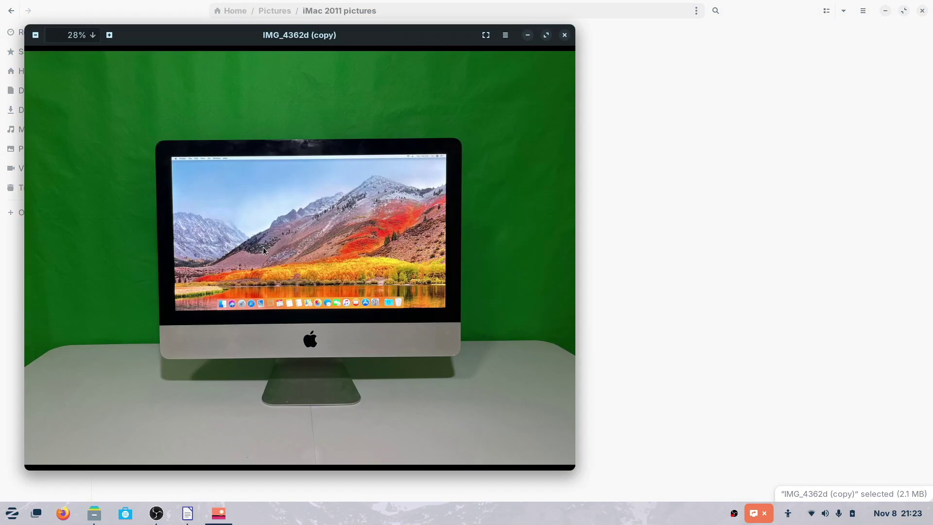
{"action": "left_click", "coordinate": [564, 35]}
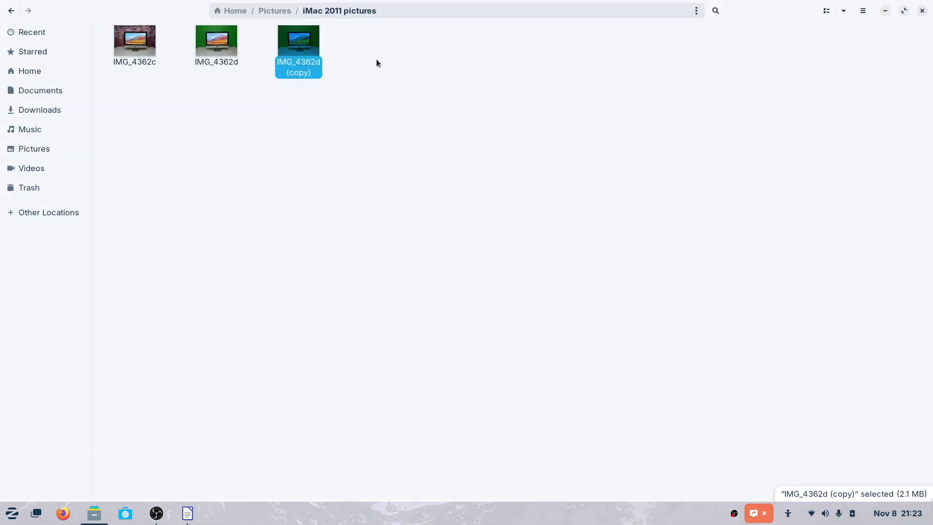
Step: Preview 100_0082.JPG from Pictures/kodak, then minimize Files
{"action": "left_click", "coordinate": [11, 12]}
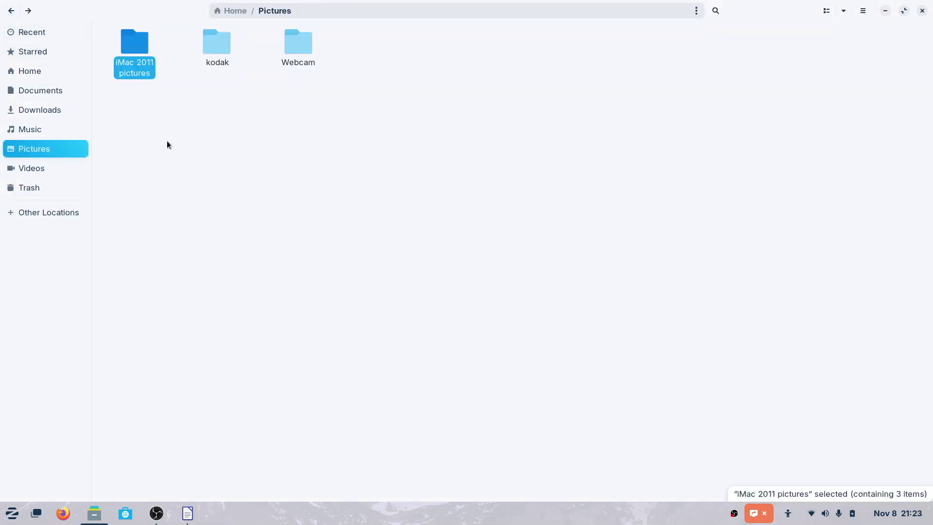
{"action": "double_click", "coordinate": [217, 43]}
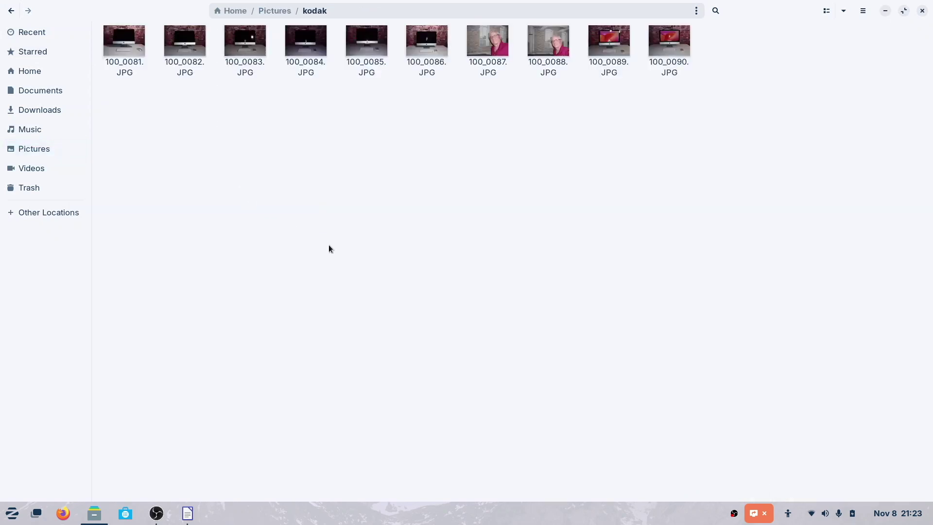
{"action": "double_click", "coordinate": [190, 53]}
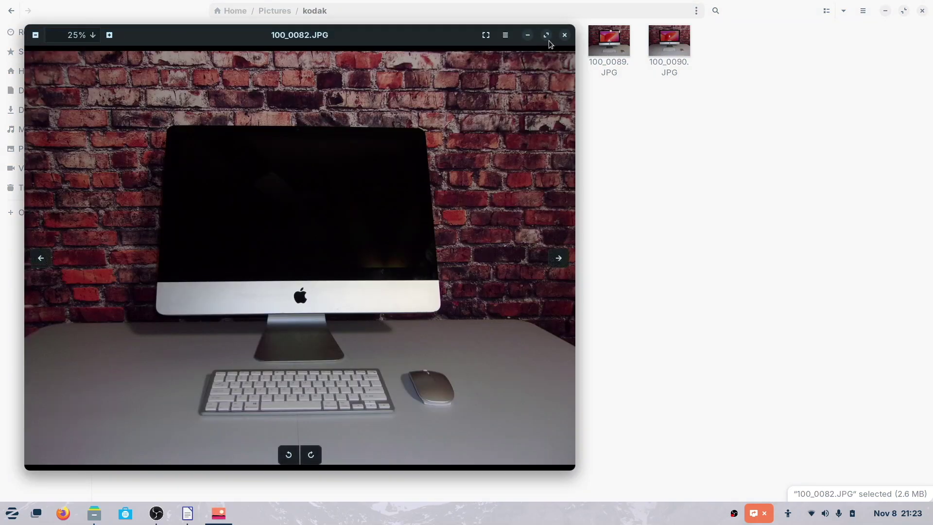
{"action": "left_click", "coordinate": [565, 36]}
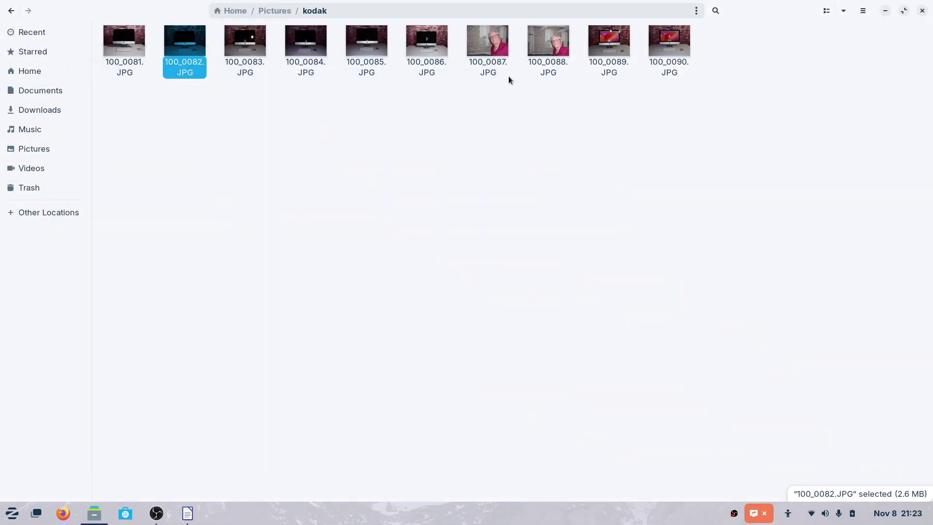
{"action": "left_click", "coordinate": [885, 11]}
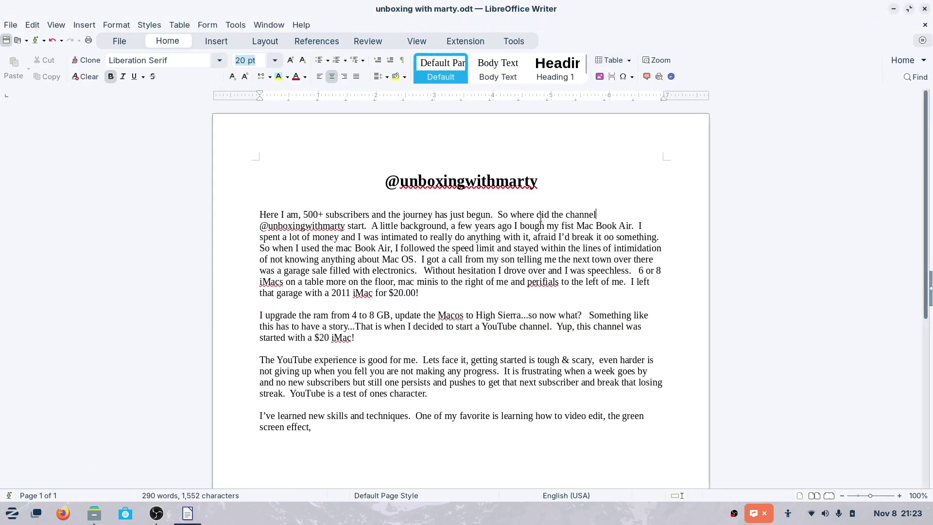
{"action": "left_click", "coordinate": [173, 159]}
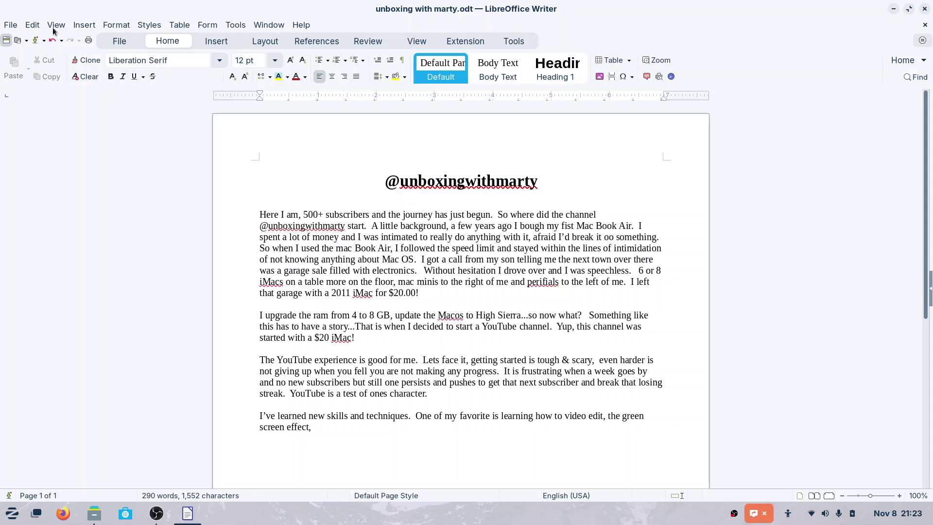
{"action": "left_click", "coordinate": [83, 28]}
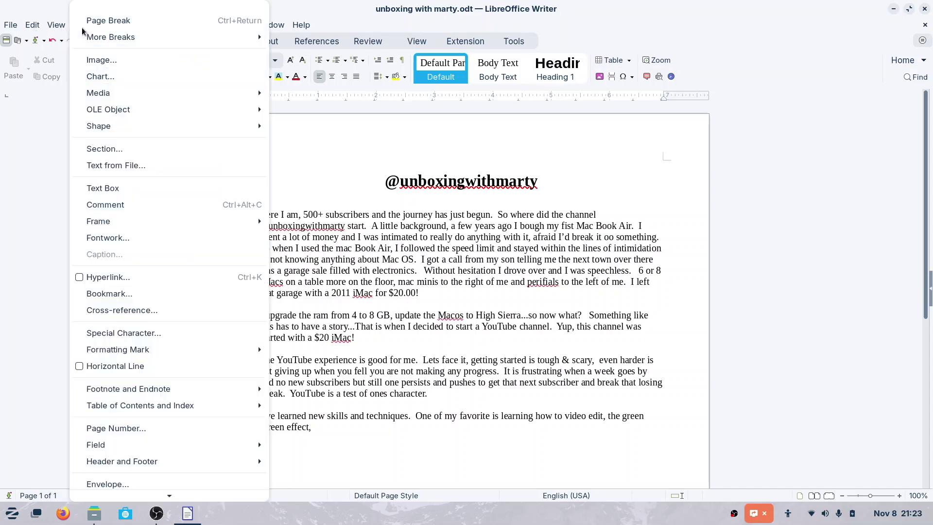
{"action": "left_click", "coordinate": [103, 60]}
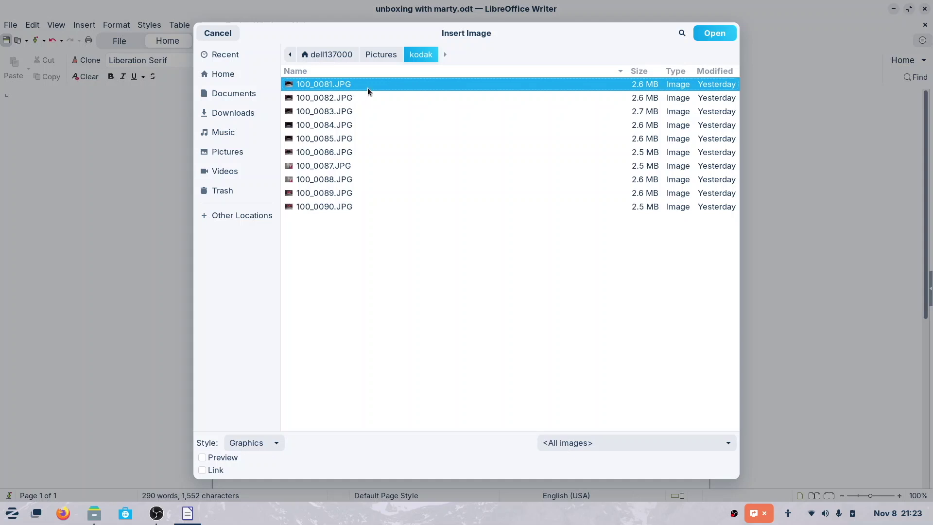
{"action": "left_click", "coordinate": [378, 55]}
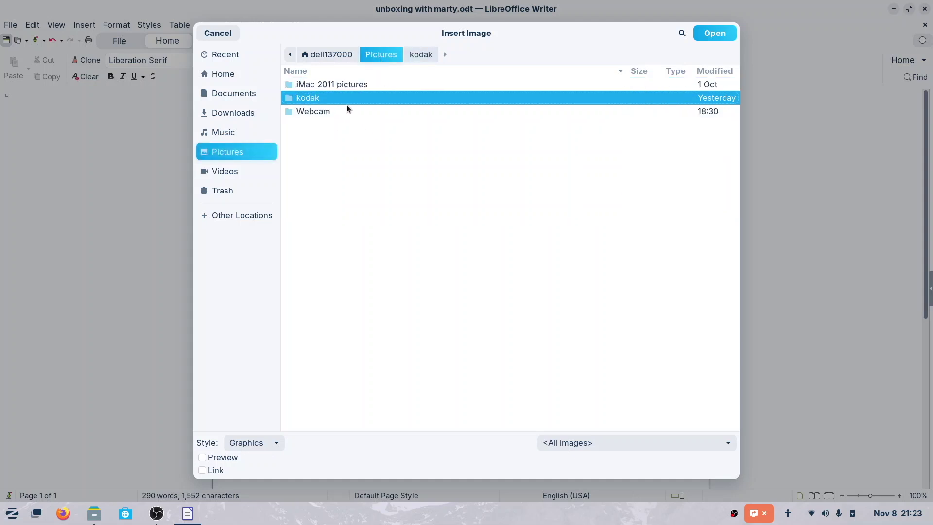
{"action": "double_click", "coordinate": [349, 86]}
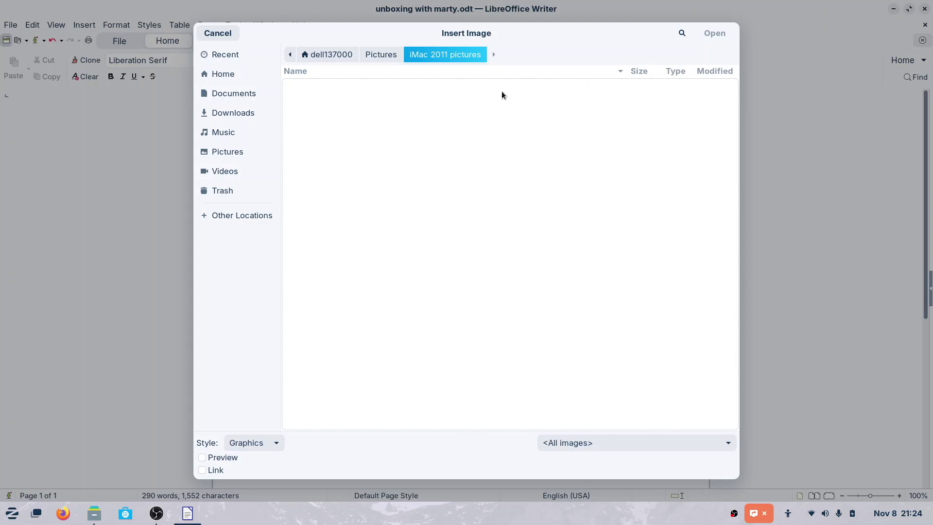
{"action": "left_click", "coordinate": [381, 54]}
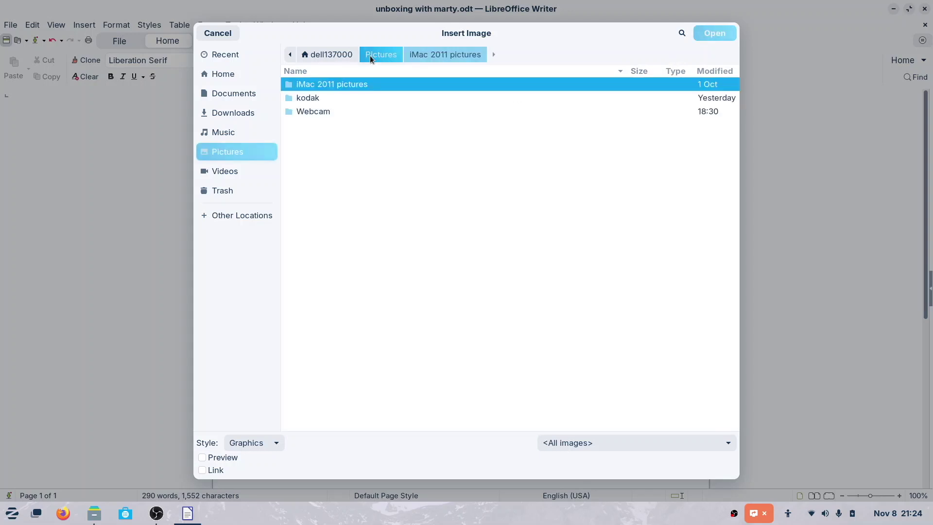
{"action": "left_click", "coordinate": [312, 99]}
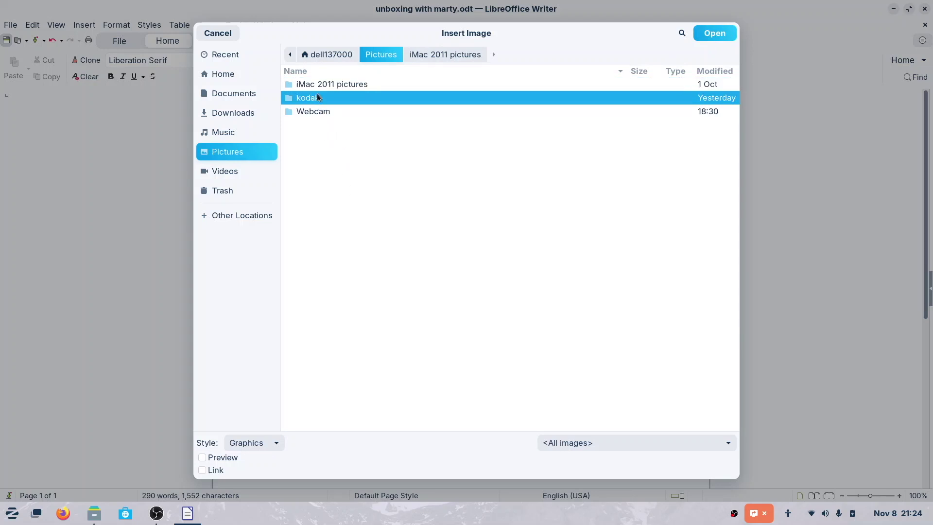
{"action": "double_click", "coordinate": [317, 98]}
{"action": "left_click", "coordinate": [328, 101]}
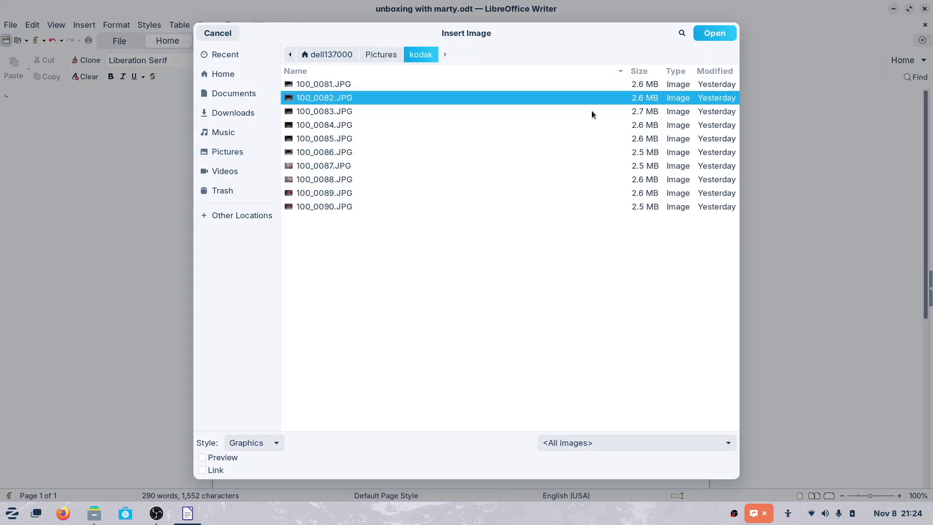
{"action": "left_click", "coordinate": [715, 35]}
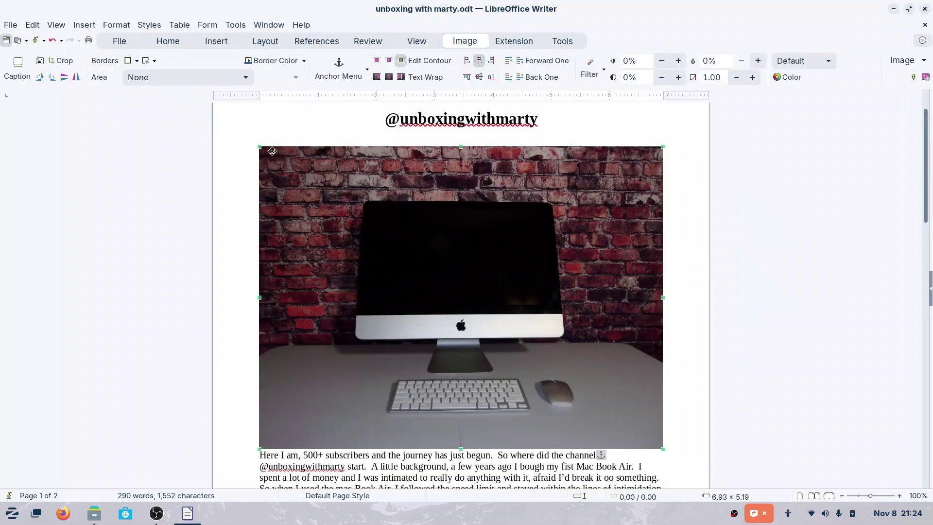
Step: Shrink the iMac photo to 3.53 × 2.65 and move it right so text wraps on its left
{"action": "left_click_drag", "start_coordinate": [260, 147], "coordinate": [455, 295]}
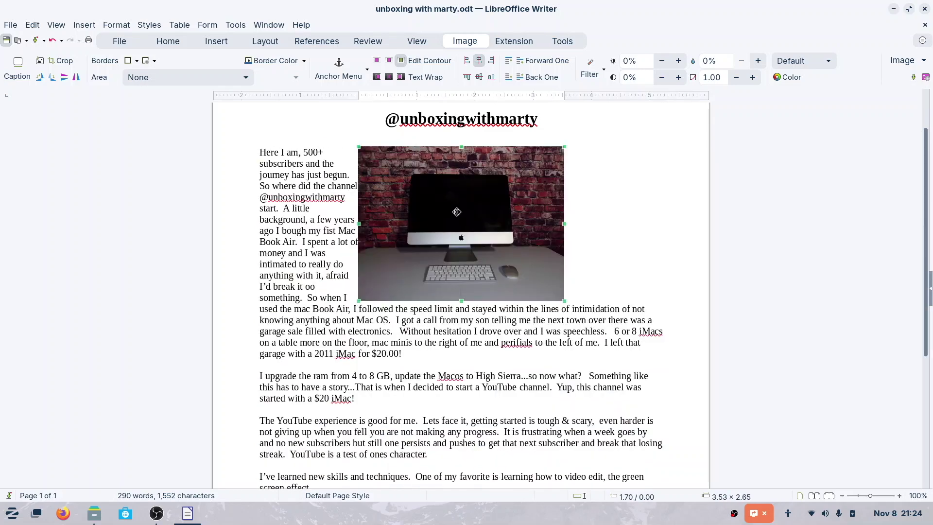
{"action": "left_click_drag", "start_coordinate": [457, 211], "coordinate": [538, 213]}
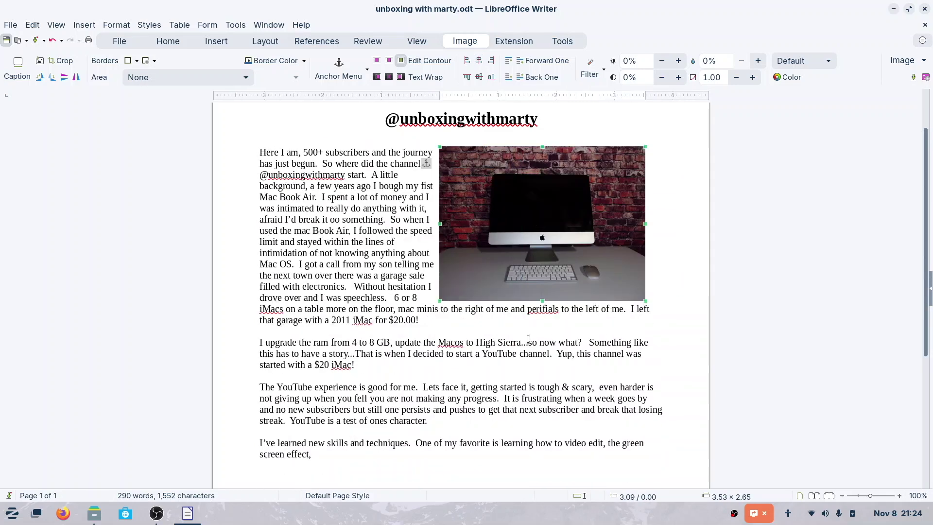
{"action": "left_click", "coordinate": [467, 324]}
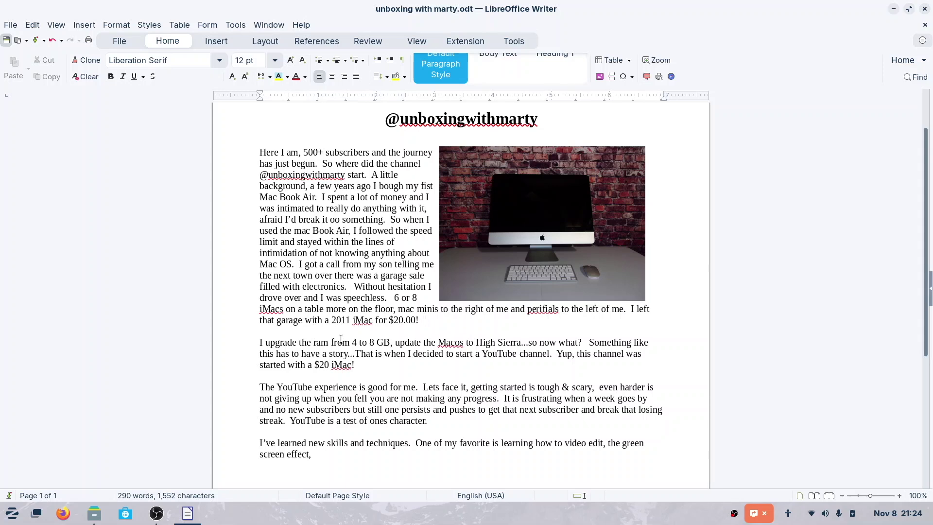
Step: Open IMG_4362d (copy) from the iMac 2011 pictures folder in Image Viewer
{"action": "left_click", "coordinate": [94, 514]}
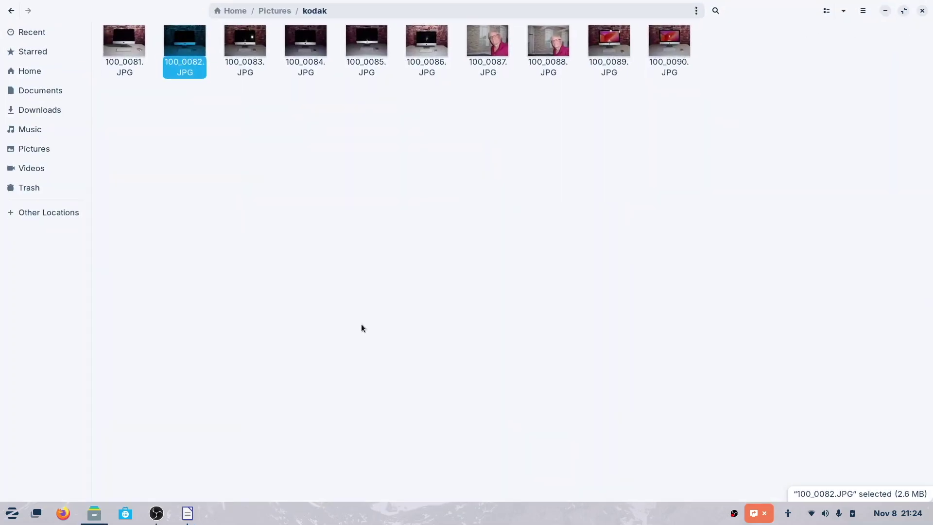
{"action": "left_click", "coordinate": [12, 11]}
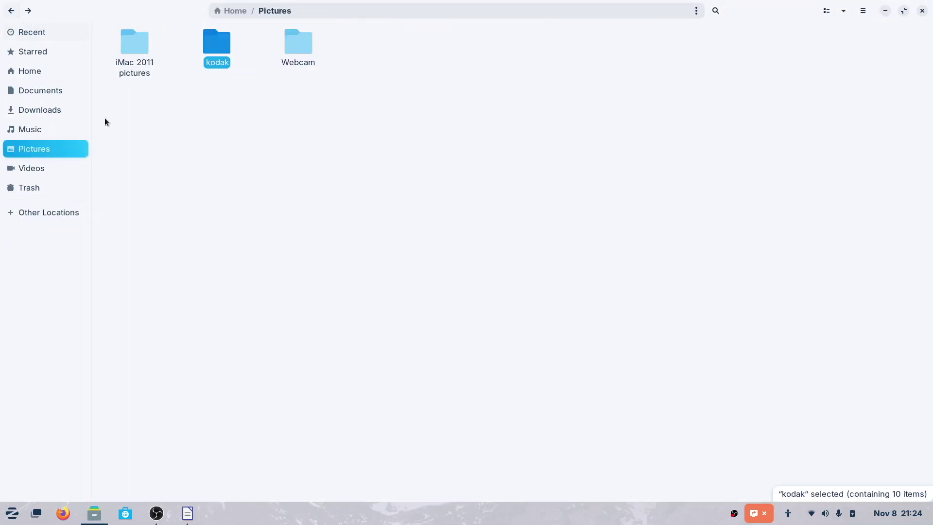
{"action": "double_click", "coordinate": [133, 39]}
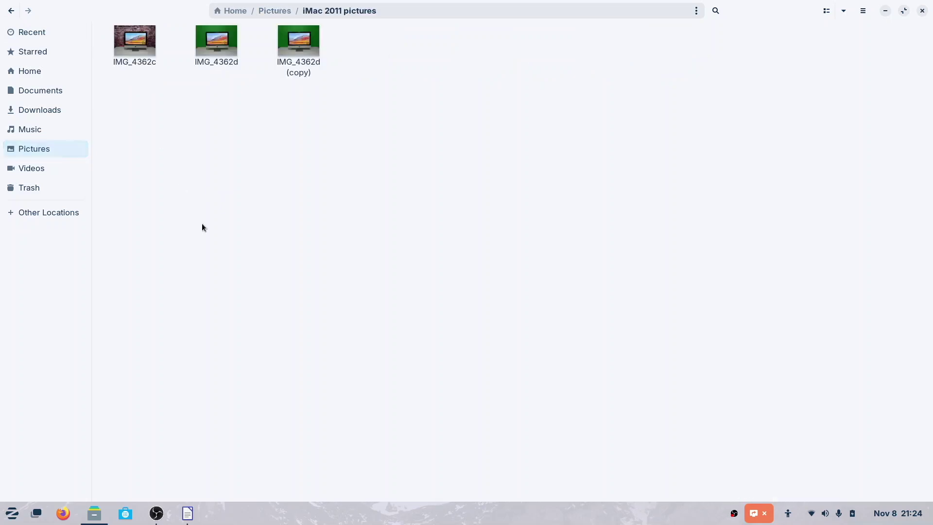
{"action": "left_click", "coordinate": [301, 49]}
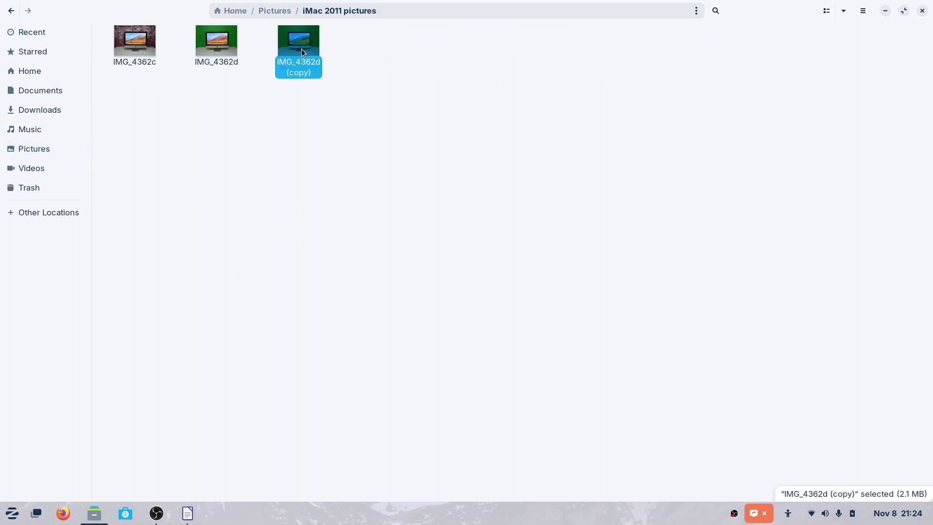
{"action": "double_click", "coordinate": [302, 49]}
Step: Copy the green-screen photo to the clipboard and minimize Image Viewer
{"action": "mouse_move", "coordinate": [194, 66]}
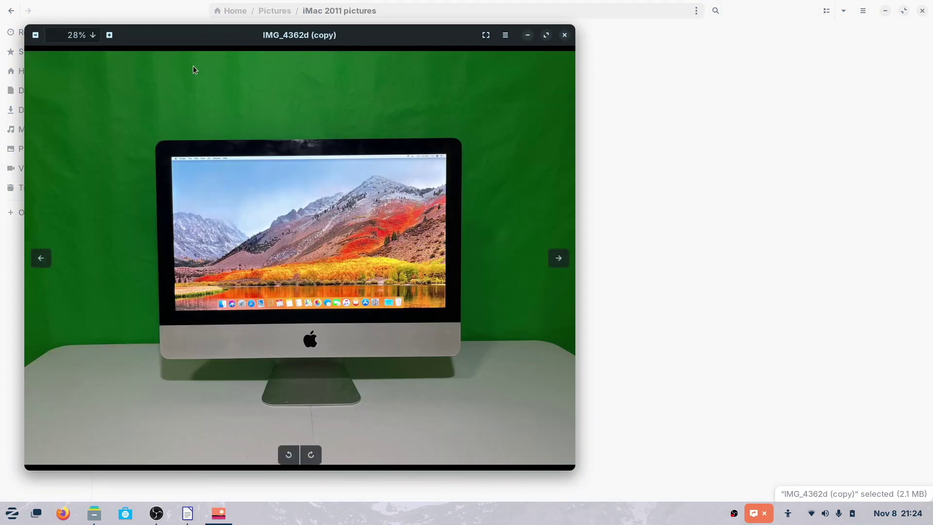
{"action": "left_click_drag", "start_coordinate": [153, 49], "coordinate": [286, 97]}
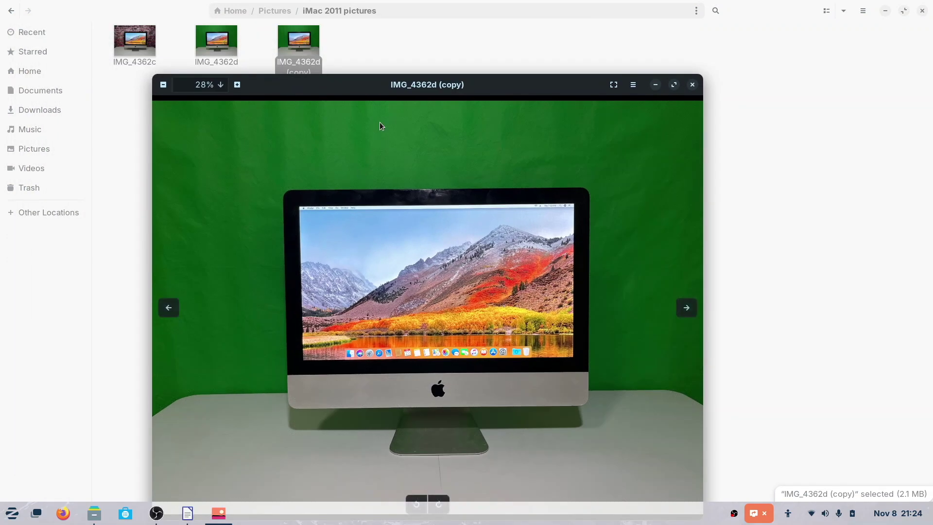
{"action": "right_click", "coordinate": [447, 248]}
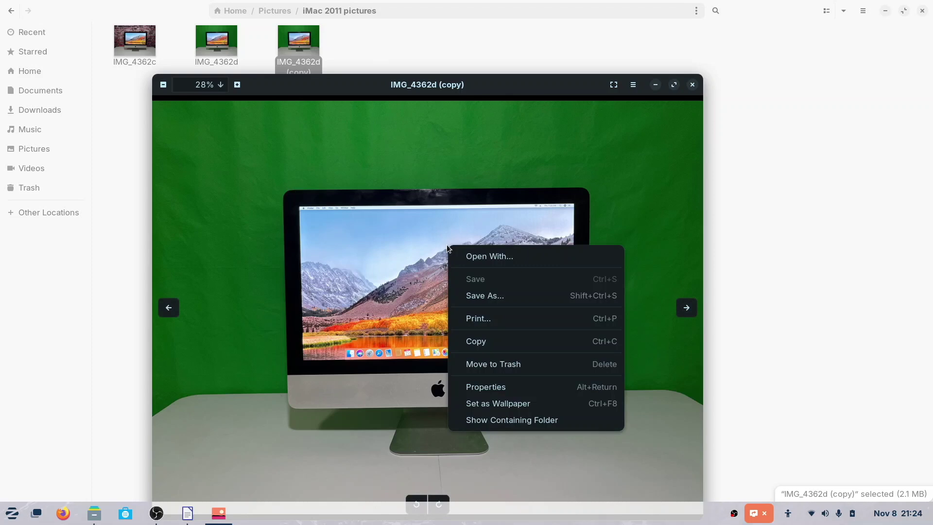
{"action": "left_click", "coordinate": [482, 340]}
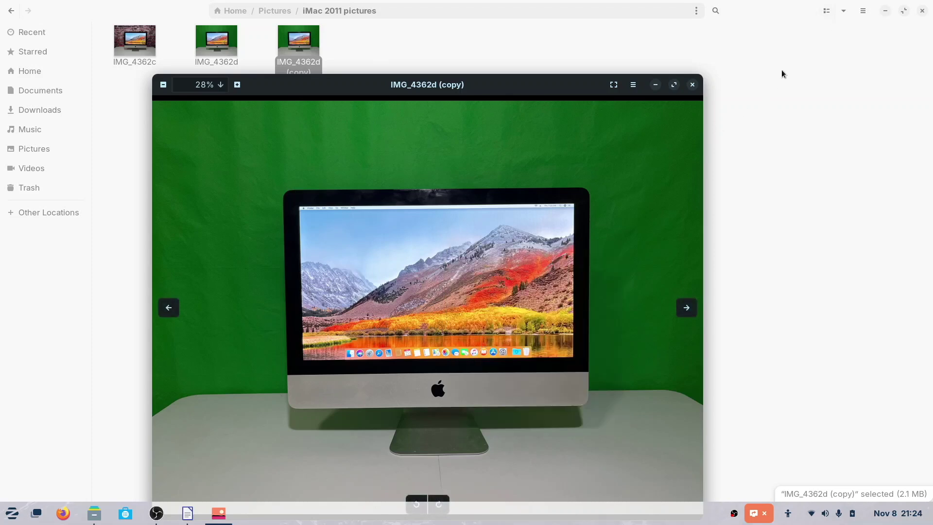
{"action": "left_click", "coordinate": [656, 86]}
Step: Paste the green-screen iMac photo into the Writer document
{"action": "left_click", "coordinate": [885, 11]}
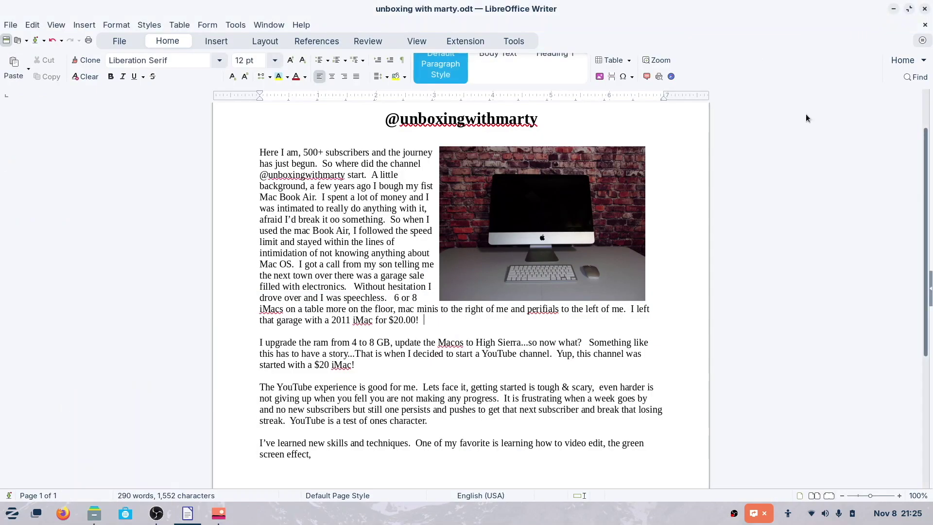
{"action": "right_click", "coordinate": [439, 321]}
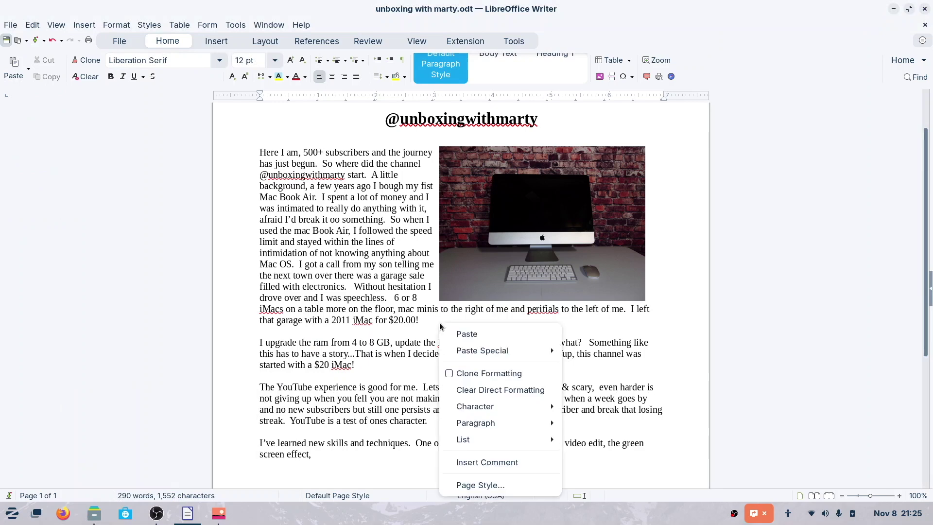
{"action": "left_click", "coordinate": [466, 334]}
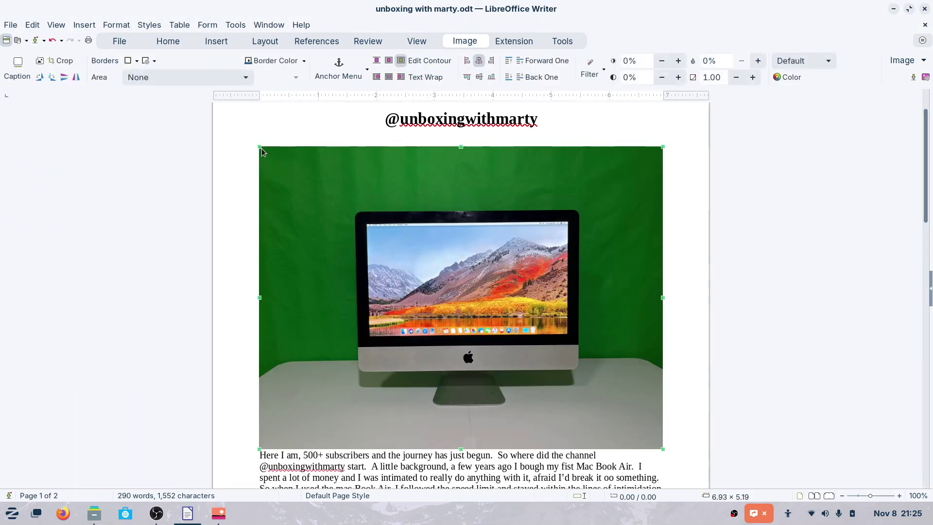
Step: Resize the pasted photo to 3.61 × 2.71 beside the third paragraph, then return to the top
{"action": "left_click_drag", "start_coordinate": [261, 152], "coordinate": [471, 291]}
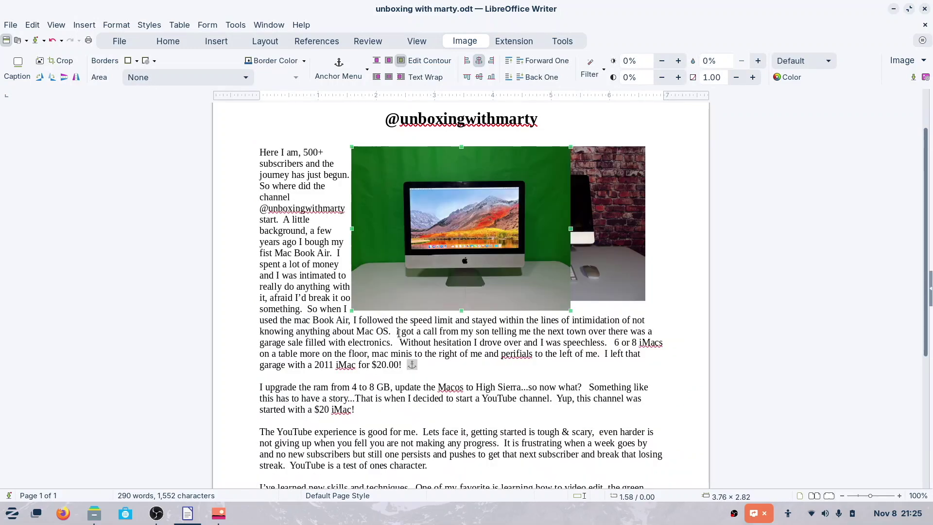
{"action": "left_click_drag", "start_coordinate": [534, 257], "coordinate": [581, 431]}
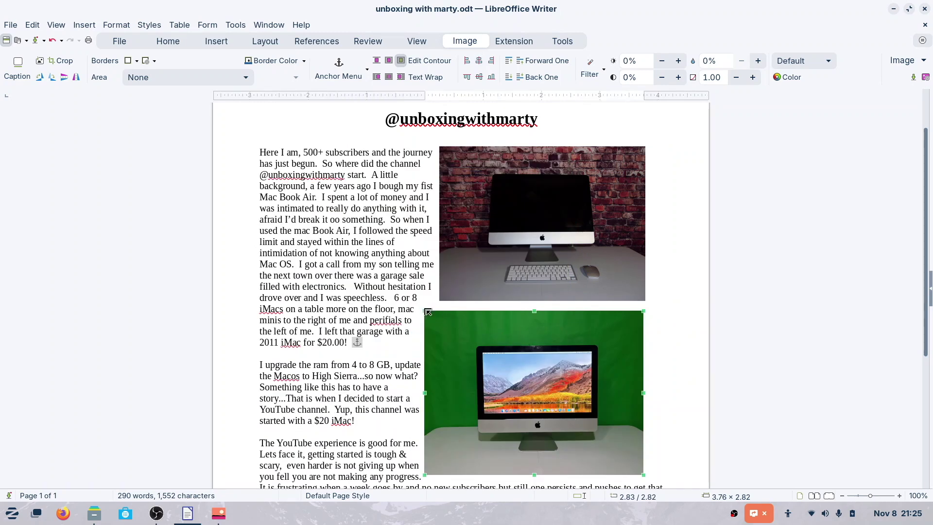
{"action": "left_click_drag", "start_coordinate": [424, 311], "coordinate": [434, 317]}
{"action": "left_click_drag", "start_coordinate": [490, 351], "coordinate": [508, 387]}
{"action": "scroll", "coordinate": [321, 265], "scroll_direction": "up", "scroll_amount": 1}
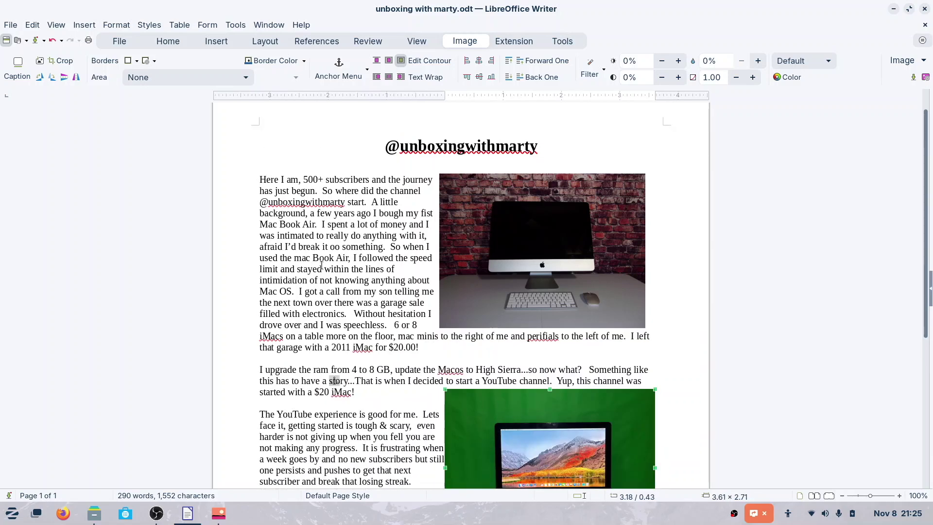
{"action": "left_click", "coordinate": [11, 26]}
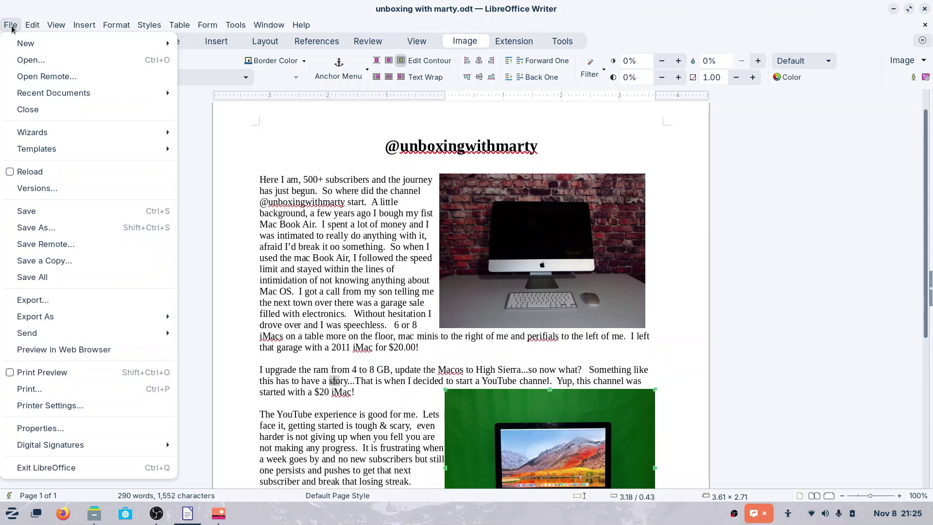
Step: Print the article on the HP DeskJet, then close Writer without saving
{"action": "left_click", "coordinate": [30, 389]}
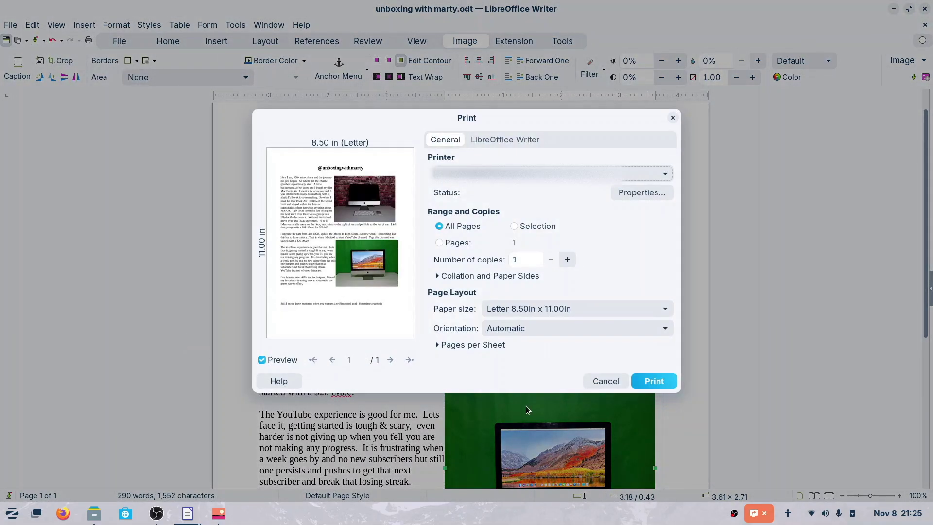
{"action": "left_click", "coordinate": [652, 382]}
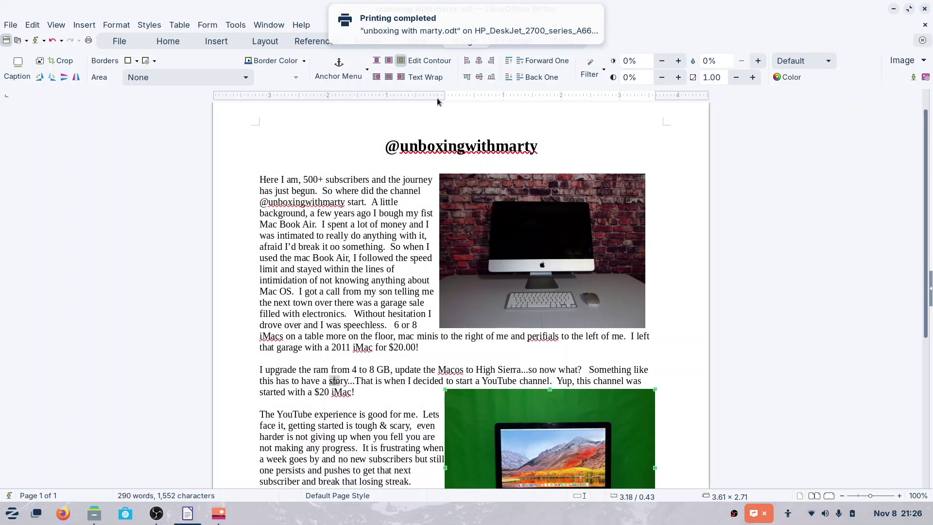
{"action": "left_click", "coordinate": [924, 11]}
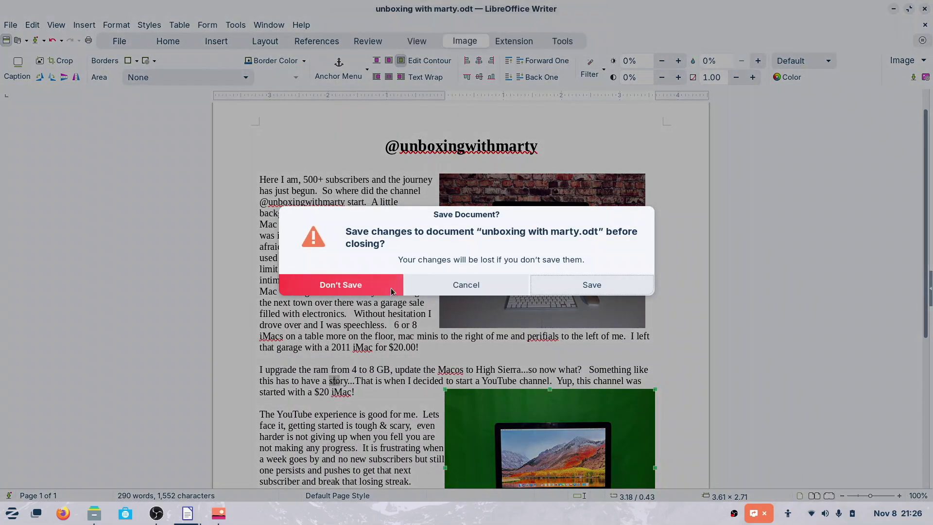
{"action": "left_click", "coordinate": [369, 287]}
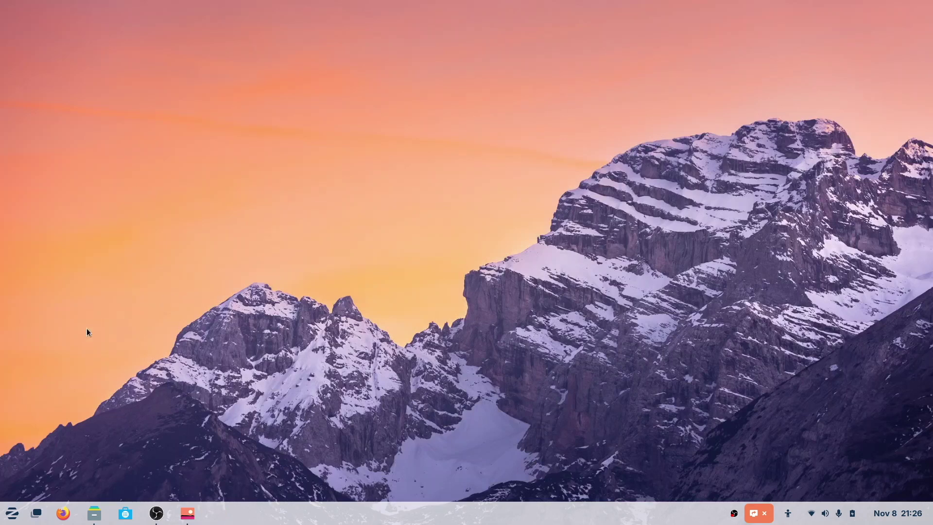
Step: Search the Zorin menu for 'scan' and launch Document Scanner
{"action": "left_click", "coordinate": [18, 514]}
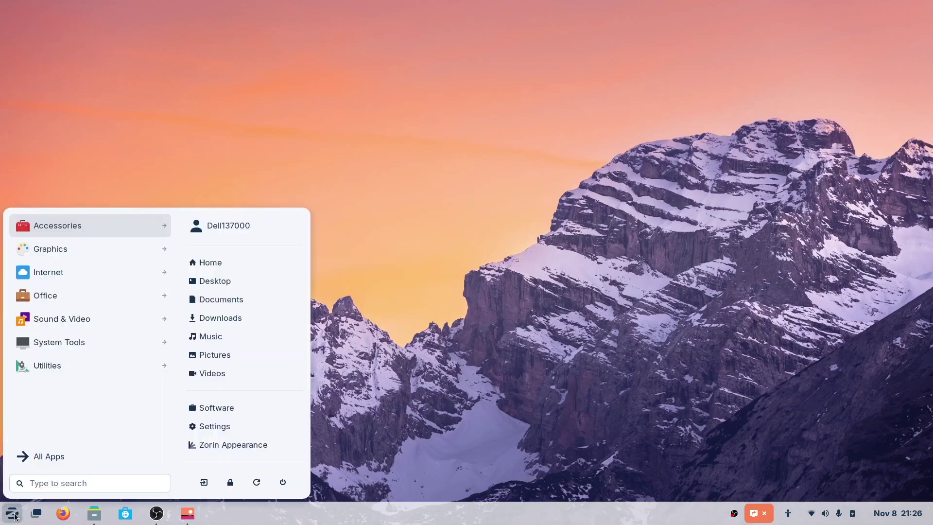
{"action": "type", "text": "scan"}
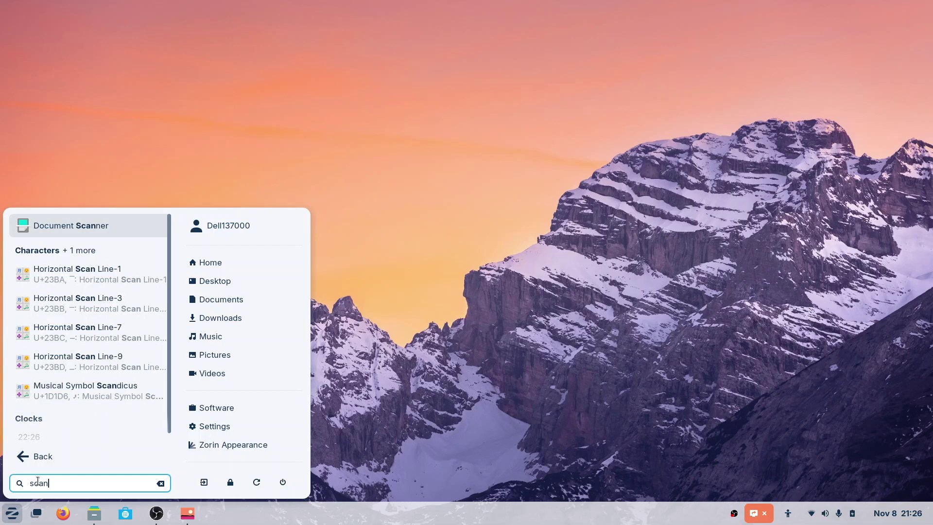
{"action": "left_click", "coordinate": [83, 225]}
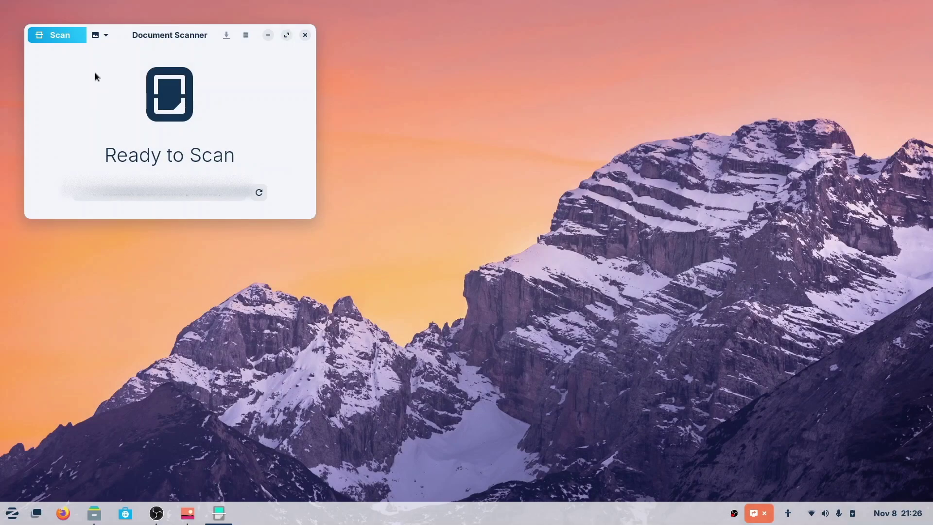
Step: Scan the article page and save the scan to Documents as Scanned Document.pdf
{"action": "left_click", "coordinate": [63, 38]}
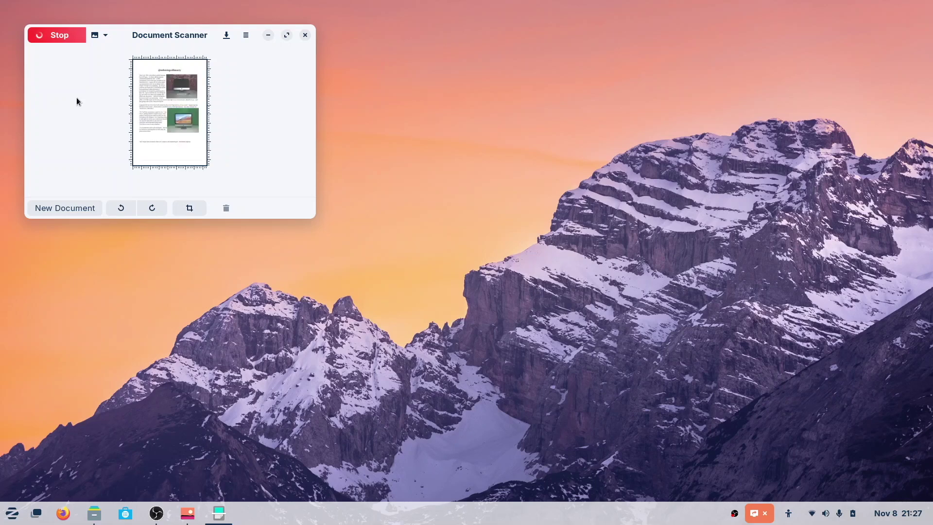
{"action": "left_click", "coordinate": [226, 35]}
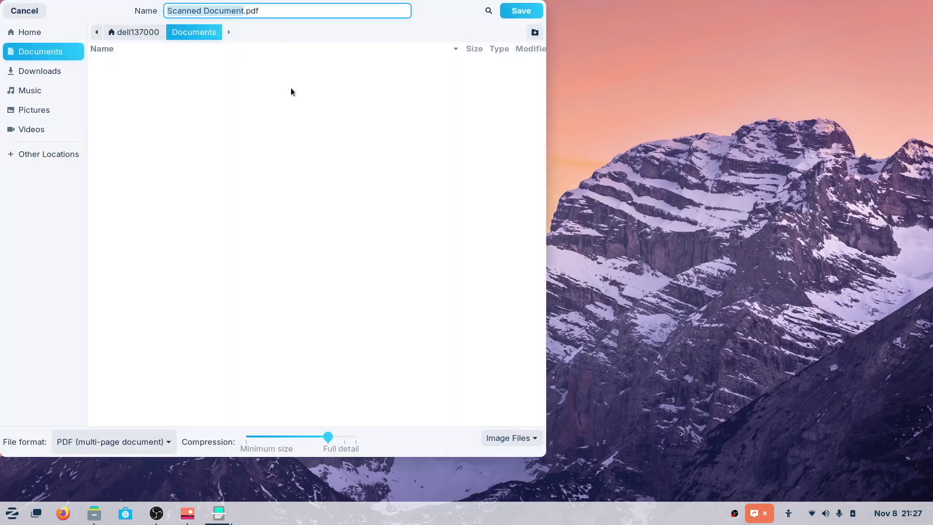
{"action": "left_click", "coordinate": [514, 12]}
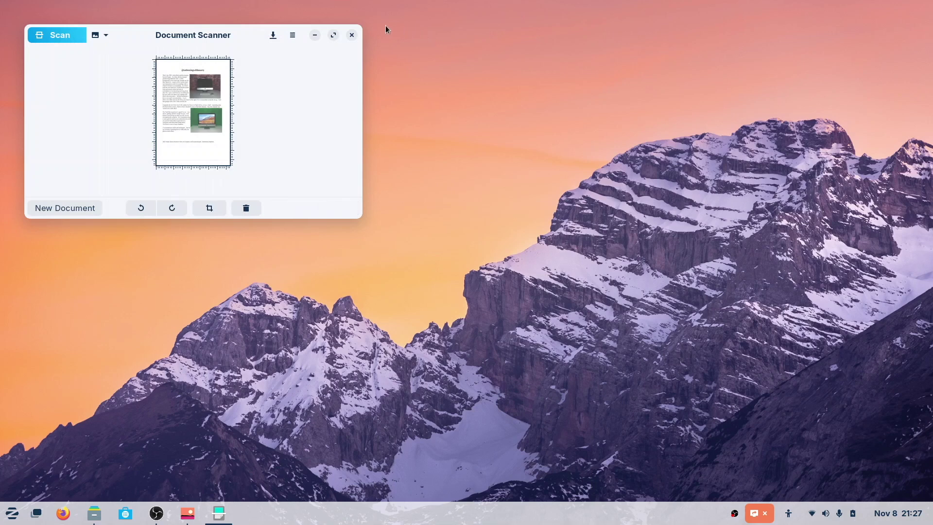
Step: Close the scanner, go back to Home in Files, and select Documents' new Scanned Document.pdf
{"action": "left_click", "coordinate": [353, 36]}
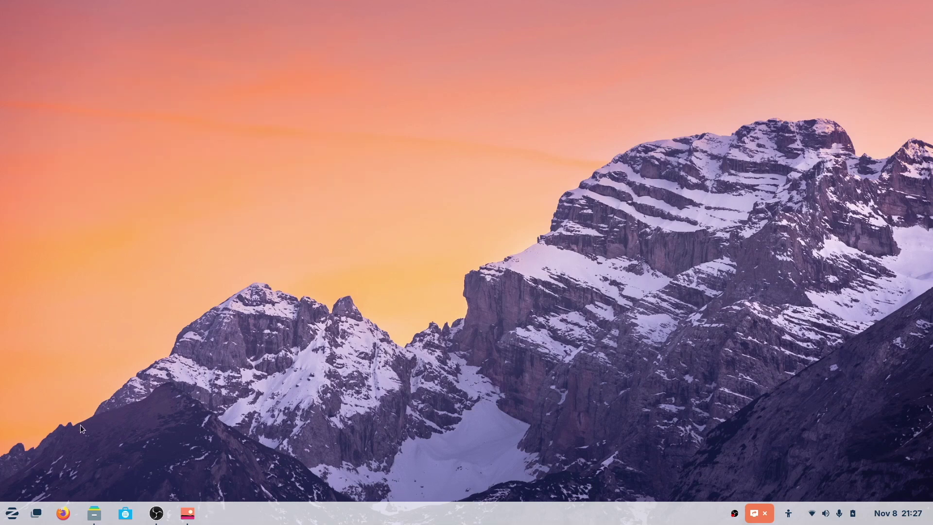
{"action": "left_click", "coordinate": [94, 513]}
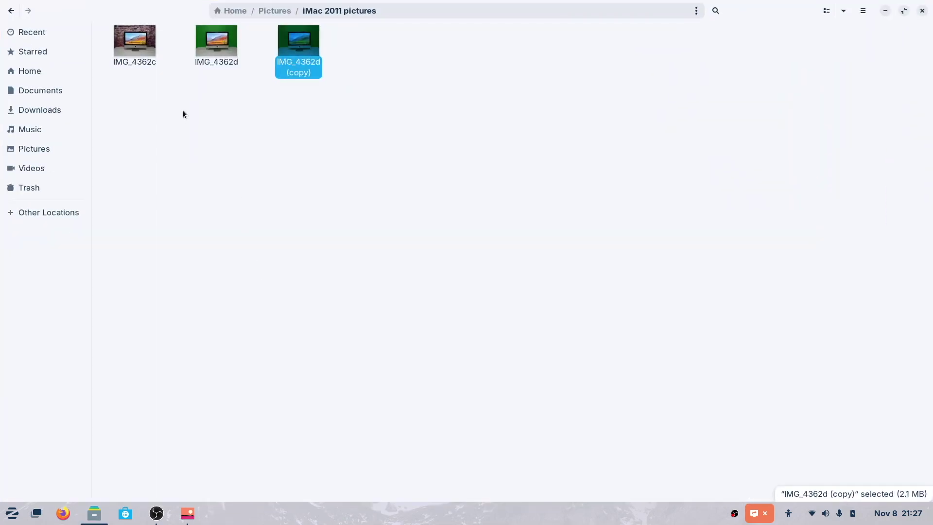
{"action": "left_click", "coordinate": [11, 14]}
{"action": "left_click", "coordinate": [13, 16]}
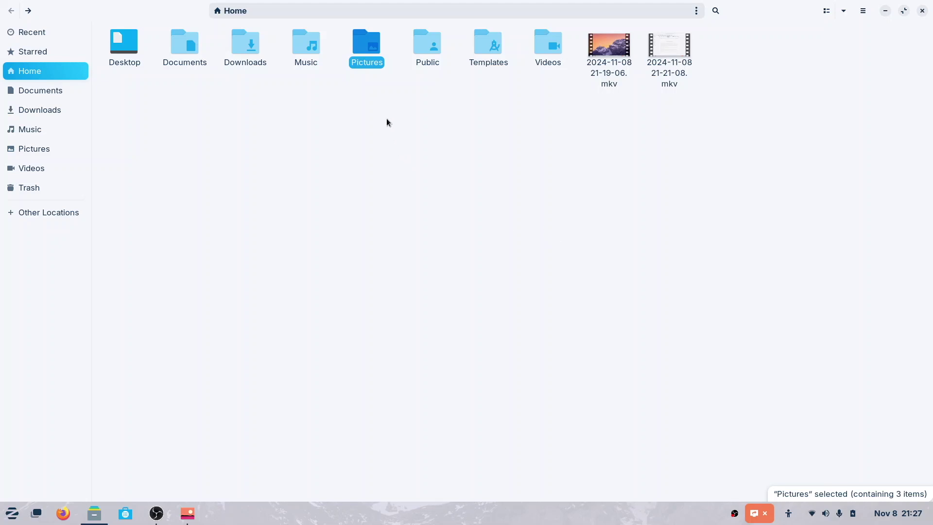
{"action": "double_click", "coordinate": [185, 47]}
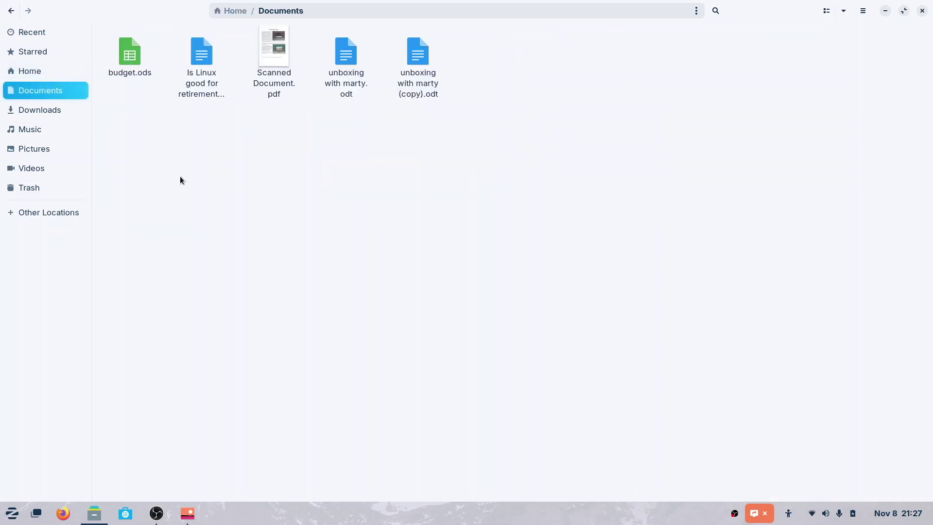
{"action": "left_click", "coordinate": [284, 49]}
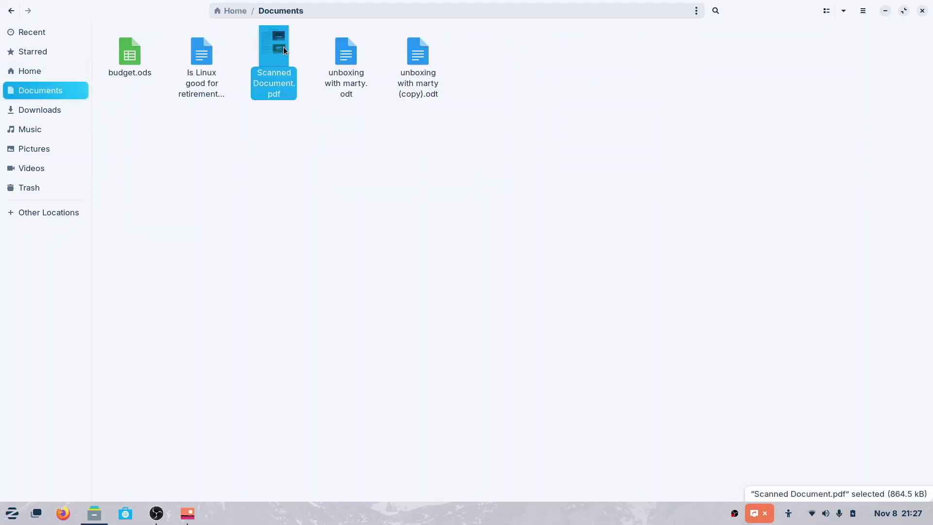
{"action": "double_click", "coordinate": [284, 46]}
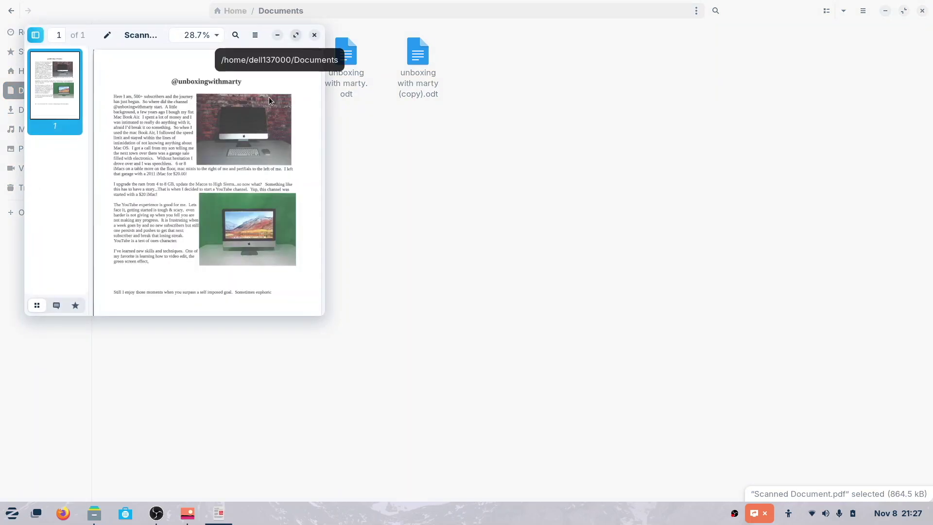
{"action": "left_click", "coordinate": [295, 34]}
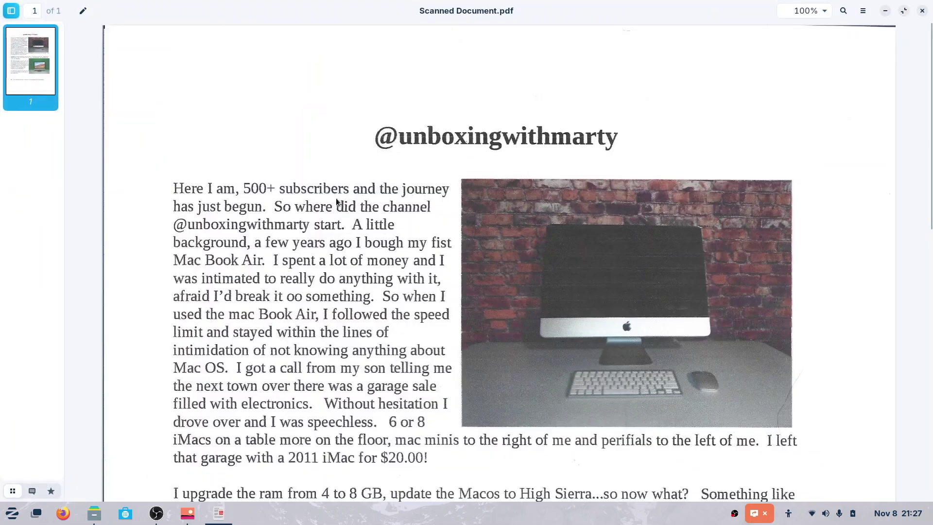
{"action": "scroll", "coordinate": [351, 229], "scroll_direction": "down", "scroll_amount": 9}
{"action": "scroll", "coordinate": [361, 260], "scroll_direction": "up", "scroll_amount": 6}
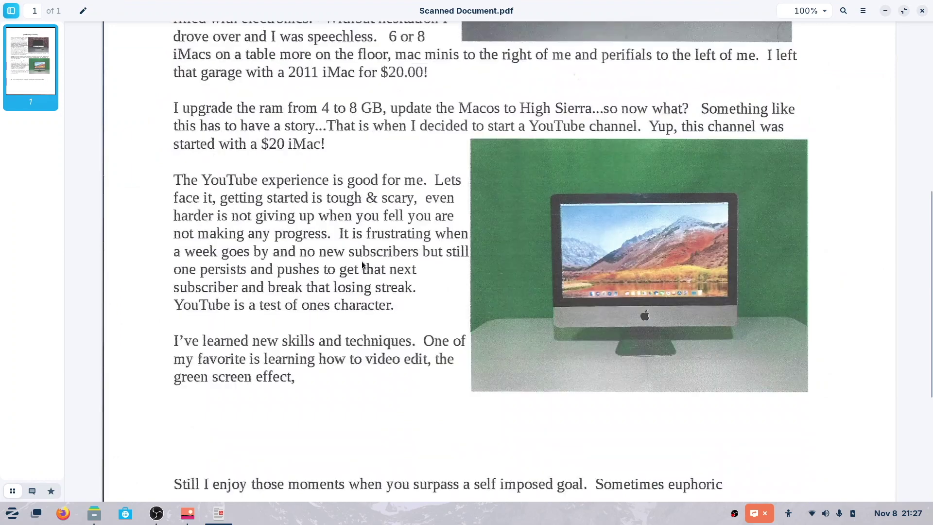
{"action": "scroll", "coordinate": [362, 265], "scroll_direction": "up", "scroll_amount": 3}
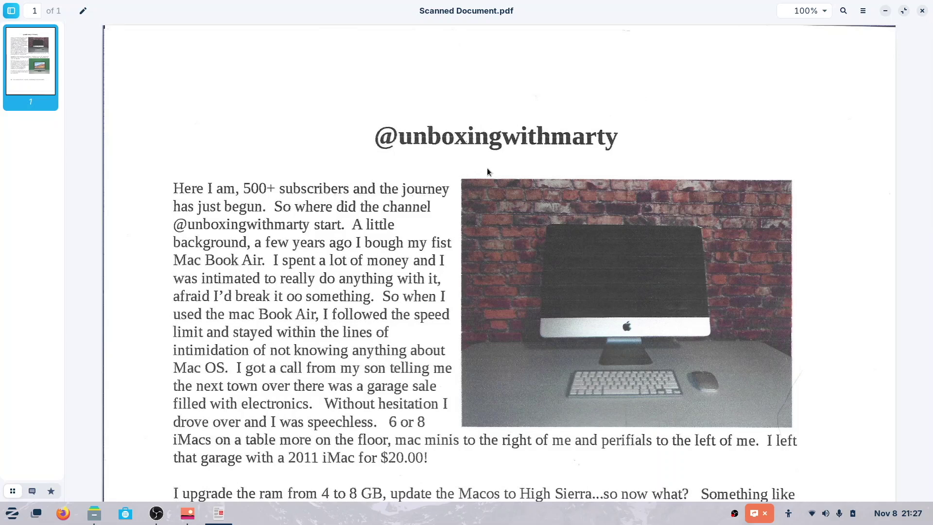
Step: Close the PDF viewer and Files, then launch LibreOffice Calc from the Office menu
{"action": "left_click", "coordinate": [922, 11]}
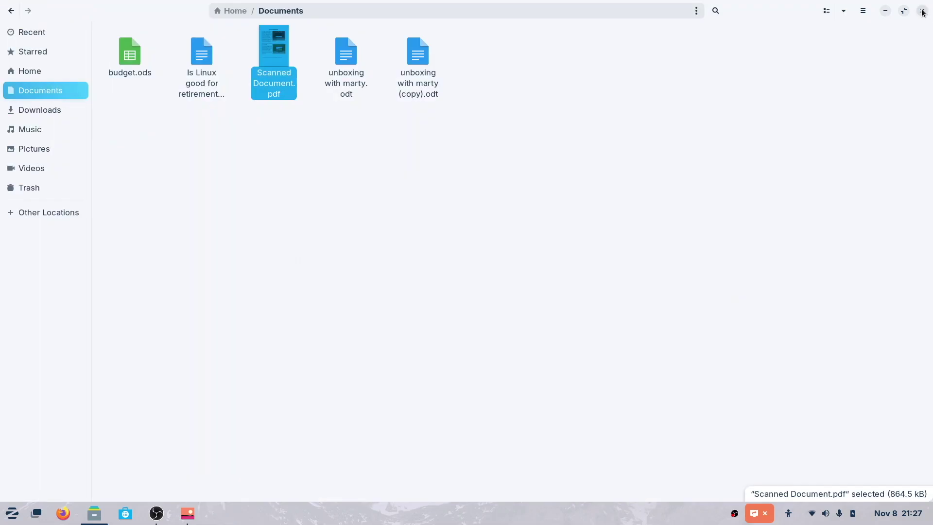
{"action": "left_click", "coordinate": [922, 10]}
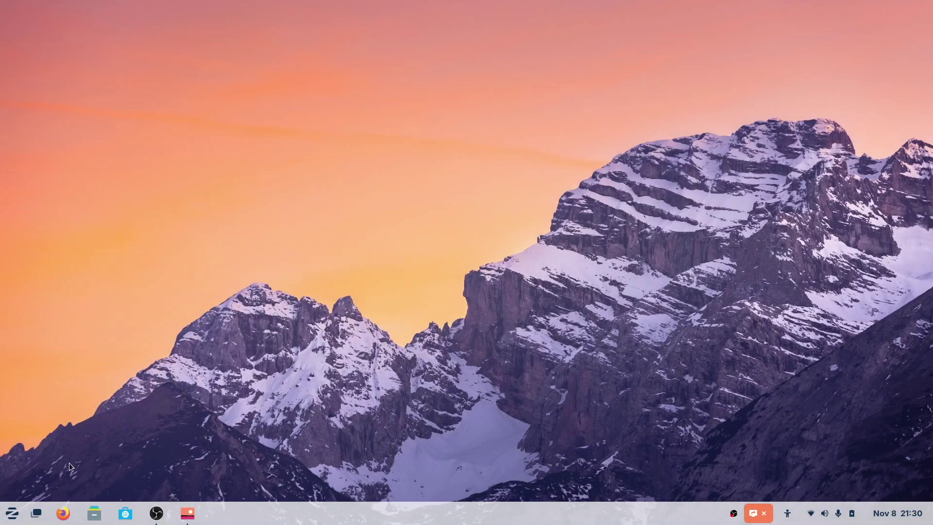
{"action": "left_click", "coordinate": [14, 514]}
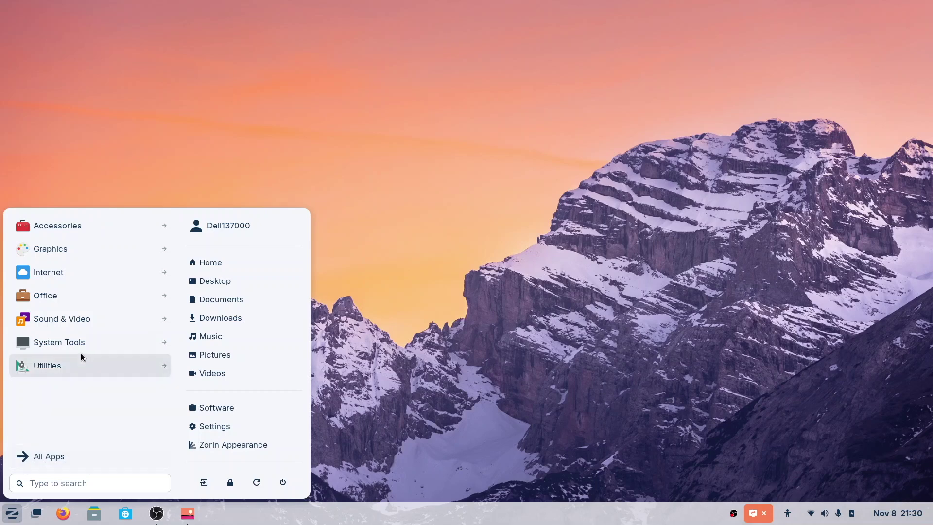
{"action": "left_click", "coordinate": [74, 293]}
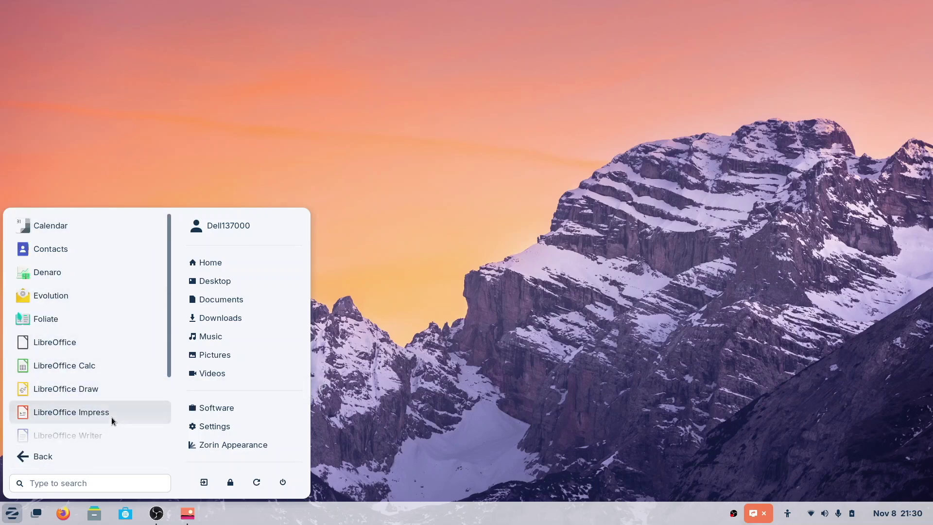
{"action": "left_click", "coordinate": [97, 371]}
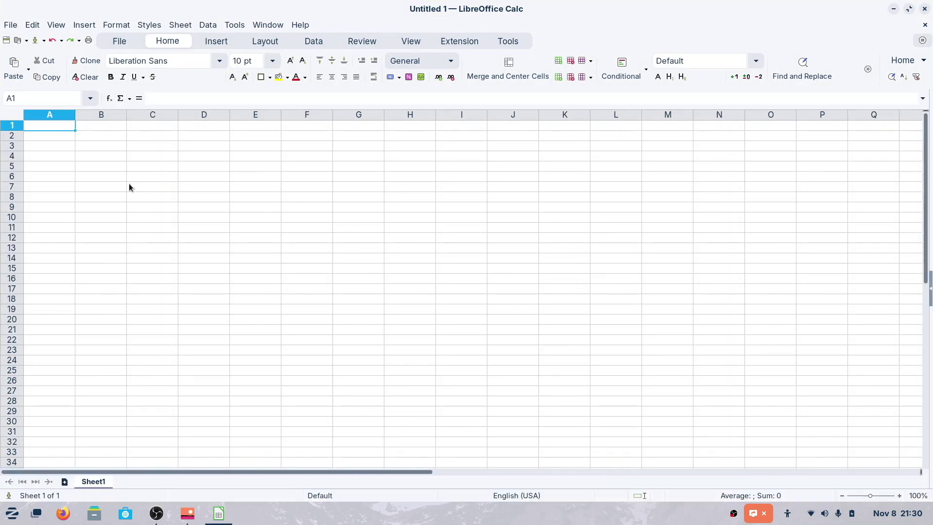
Step: Open budget.ods from Documents and scroll back to the top rows of its data
{"action": "left_click", "coordinate": [12, 26]}
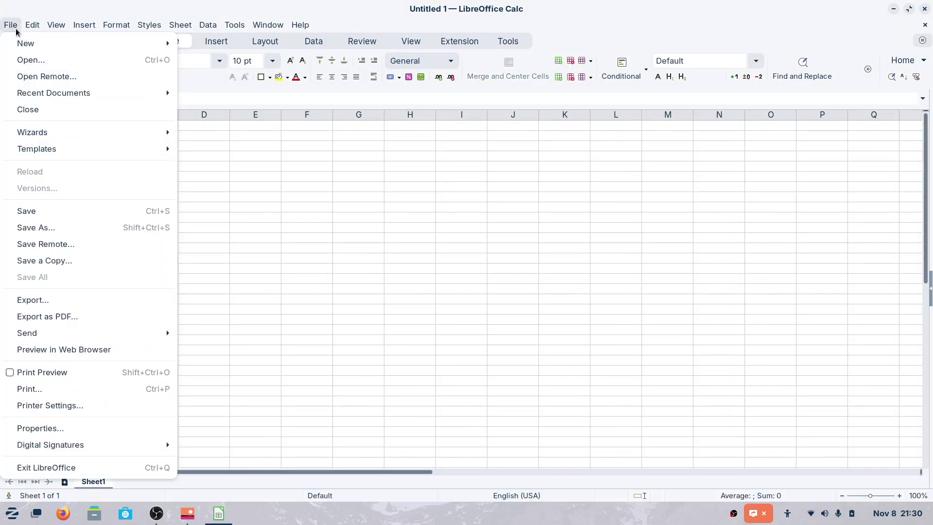
{"action": "left_click", "coordinate": [35, 60]}
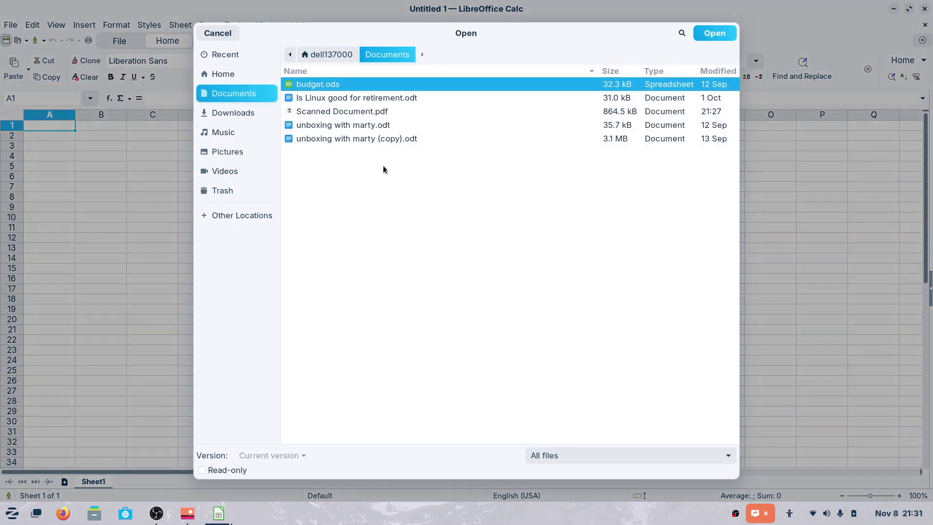
{"action": "left_click", "coordinate": [709, 35]}
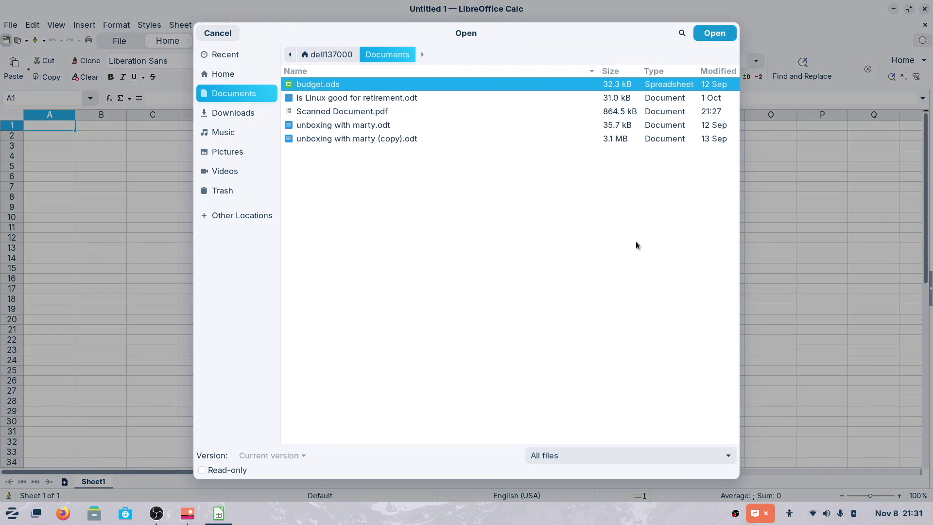
{"action": "scroll", "coordinate": [480, 296], "scroll_direction": "up", "scroll_amount": 7}
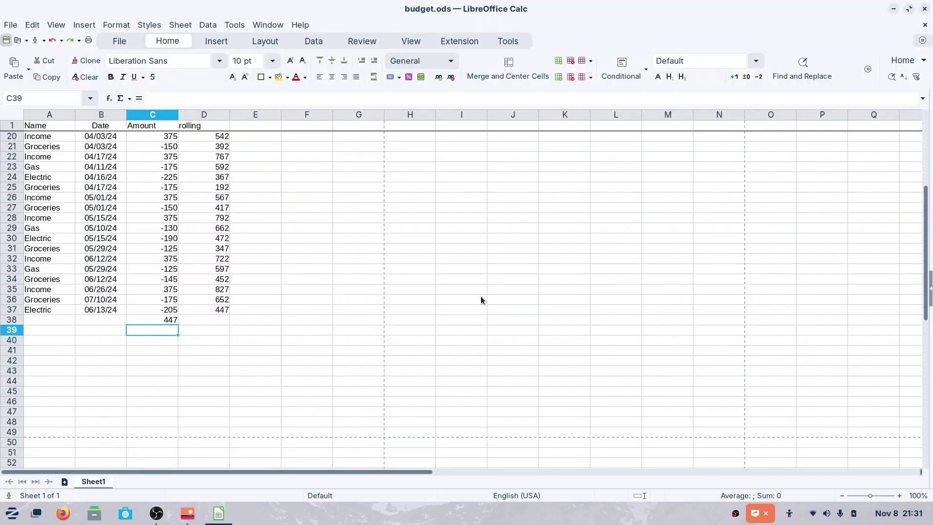
{"action": "scroll", "coordinate": [485, 304], "scroll_direction": "down", "scroll_amount": 2}
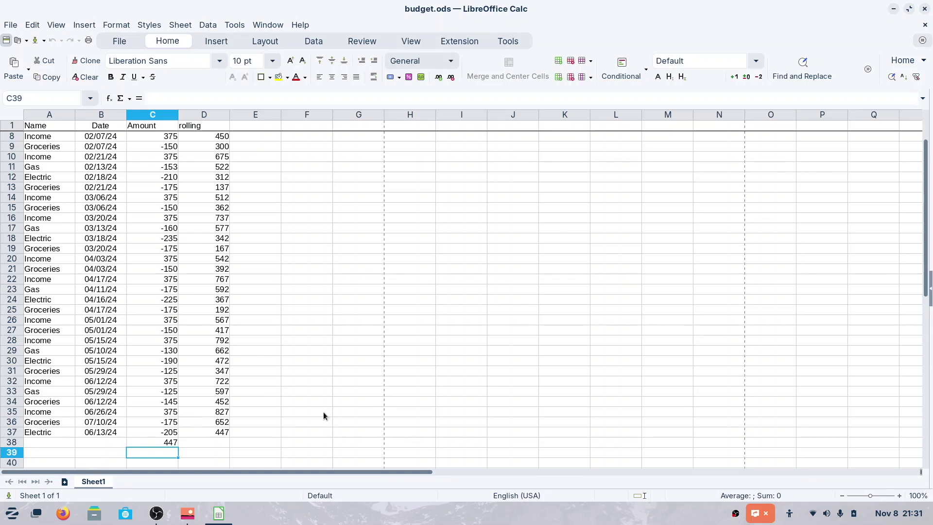
{"action": "scroll", "coordinate": [323, 413], "scroll_direction": "up", "scroll_amount": 2}
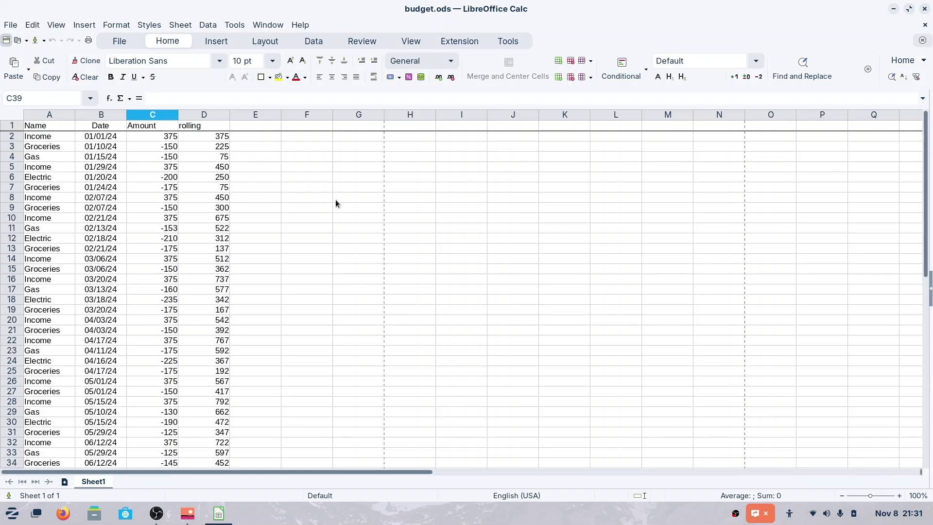
Step: Replace the C38 total with an AutoSum Sum of the Amount column, giving 447
{"action": "left_click", "coordinate": [158, 238]}
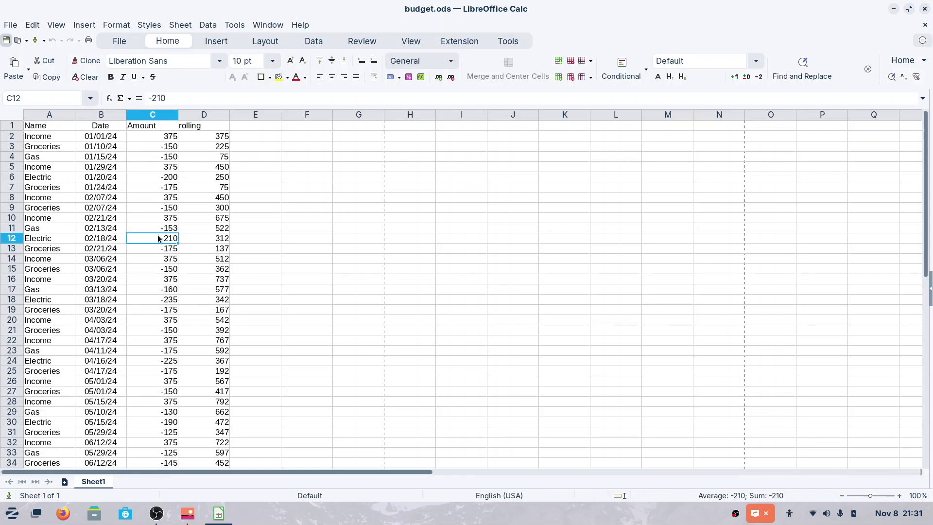
{"action": "key", "text": "ctrl+Down"}
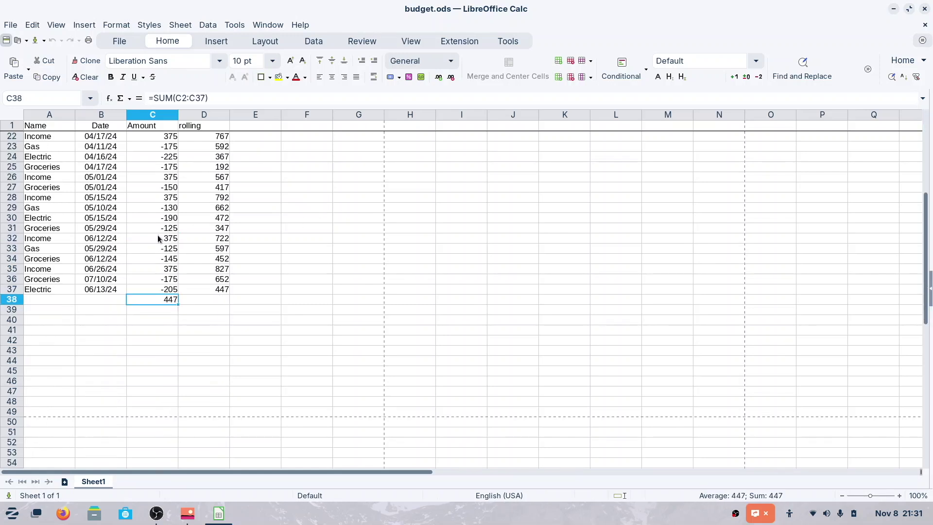
{"action": "key", "text": "Delete"}
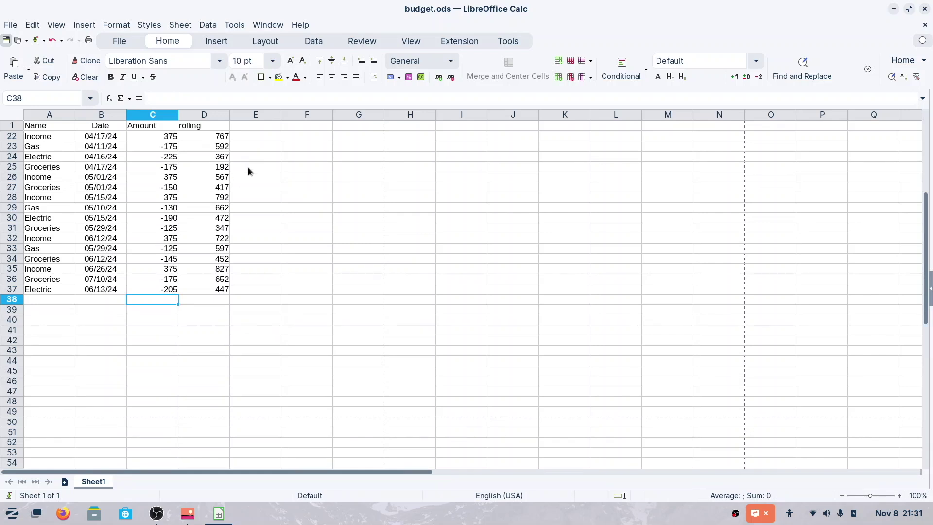
{"action": "left_click", "coordinate": [130, 99]}
{"action": "left_click", "coordinate": [137, 59]}
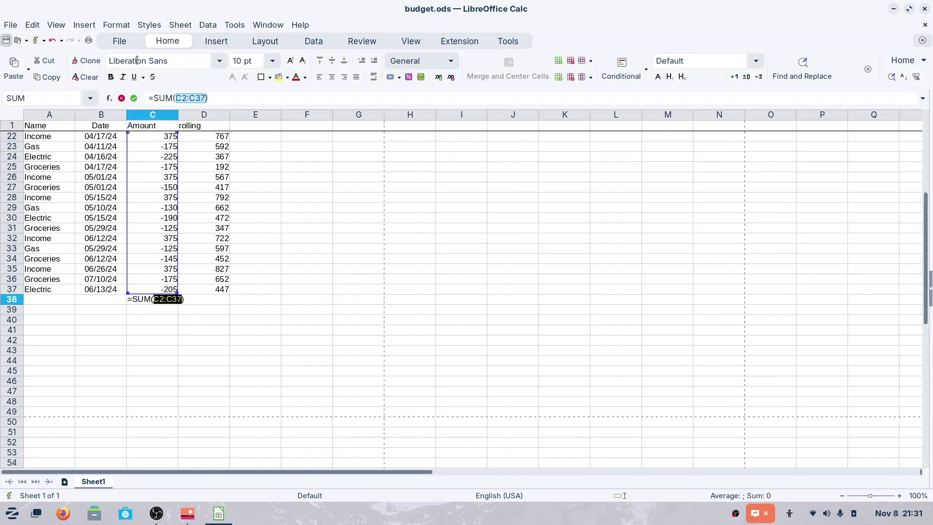
{"action": "key", "text": "Return"}
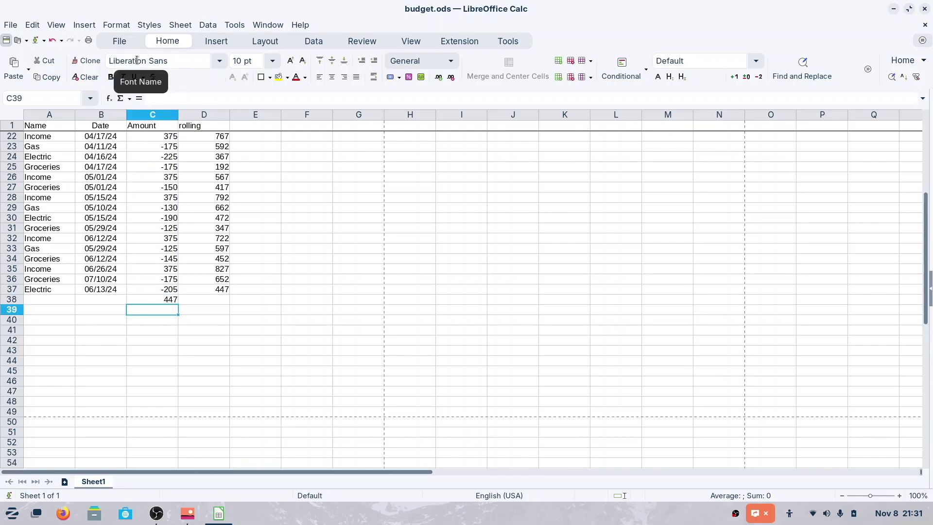
Step: Swap the C38 sum for an AutoSum Count (36), then delete it
{"action": "left_click", "coordinate": [162, 301]}
{"action": "key", "text": "Delete"}
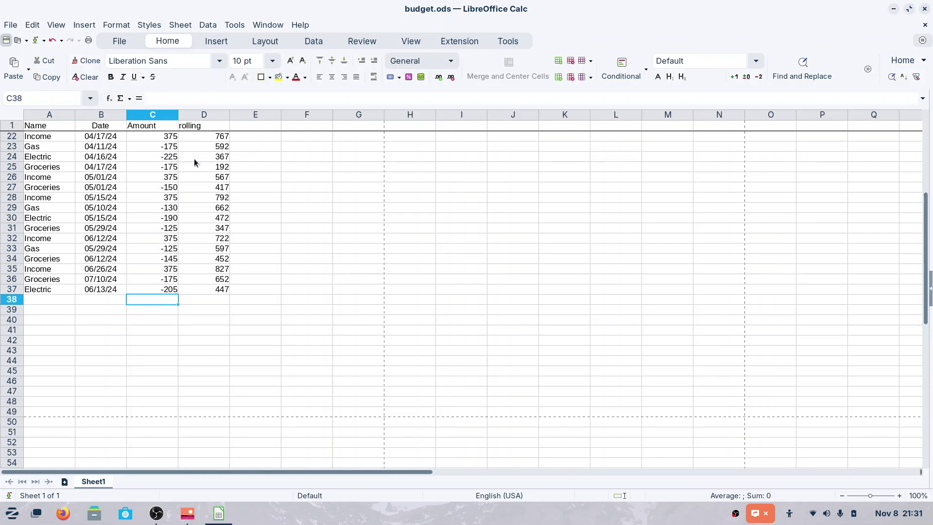
{"action": "left_click", "coordinate": [129, 99]}
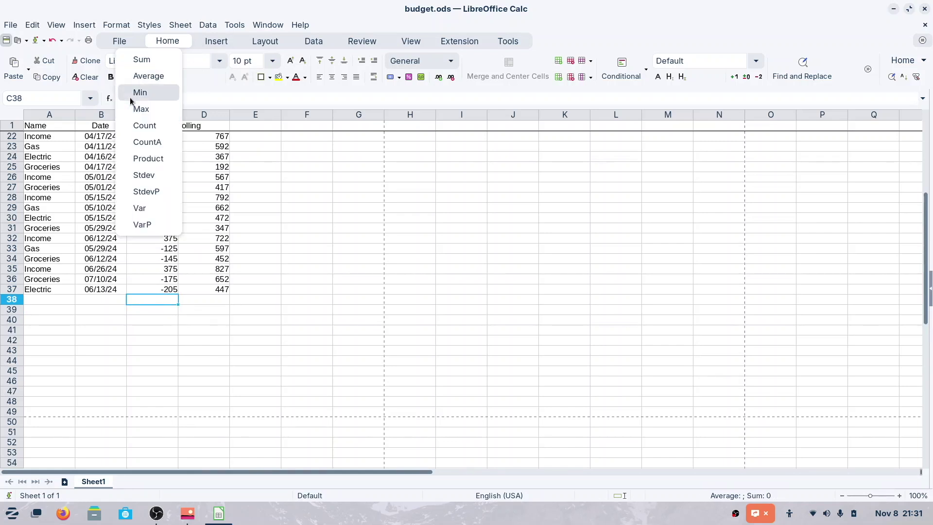
{"action": "left_click", "coordinate": [146, 125]}
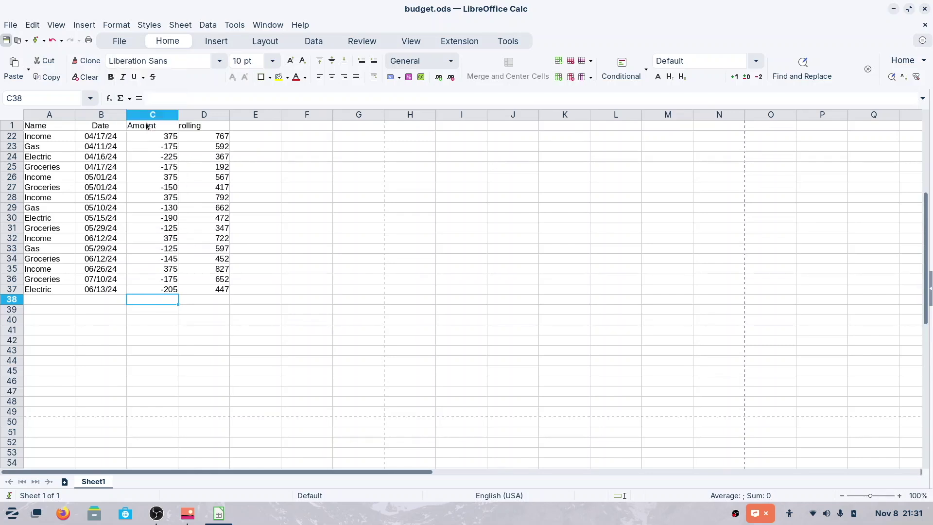
{"action": "key", "text": "Return"}
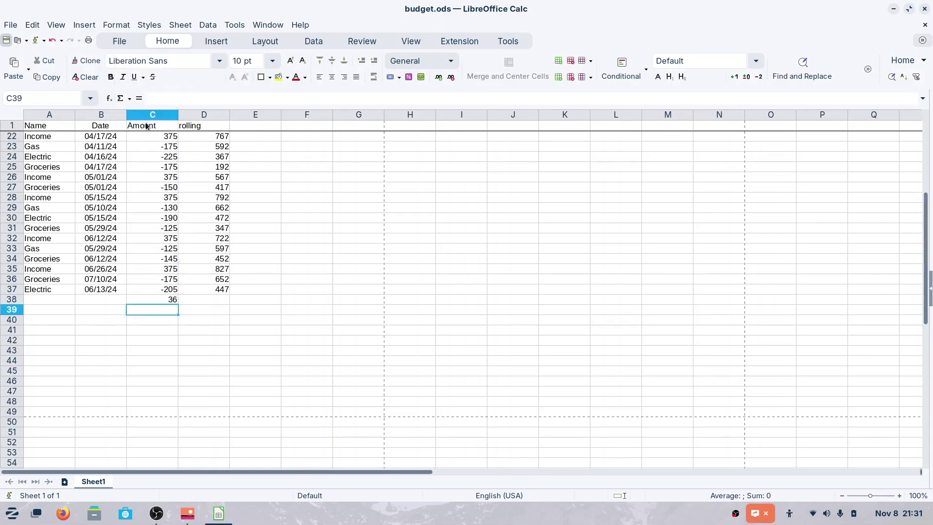
{"action": "key", "text": "Up"}
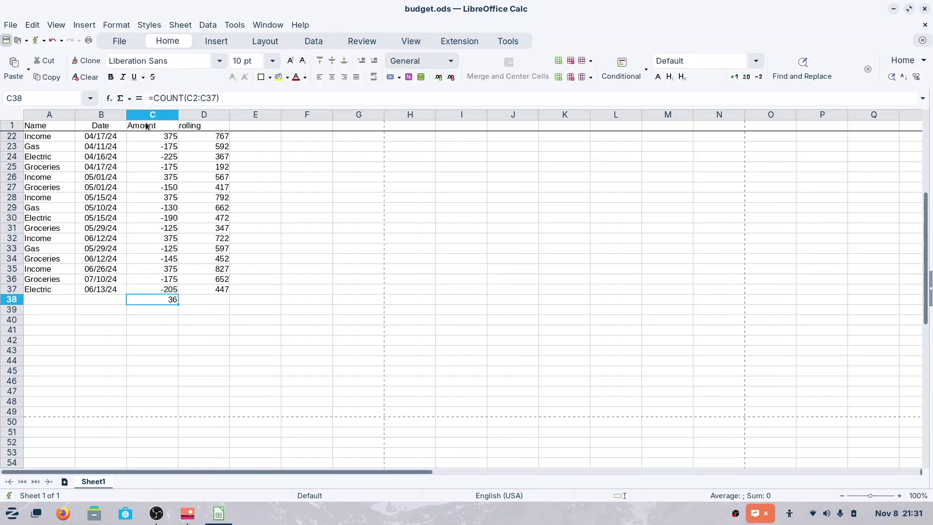
{"action": "key", "text": "Delete"}
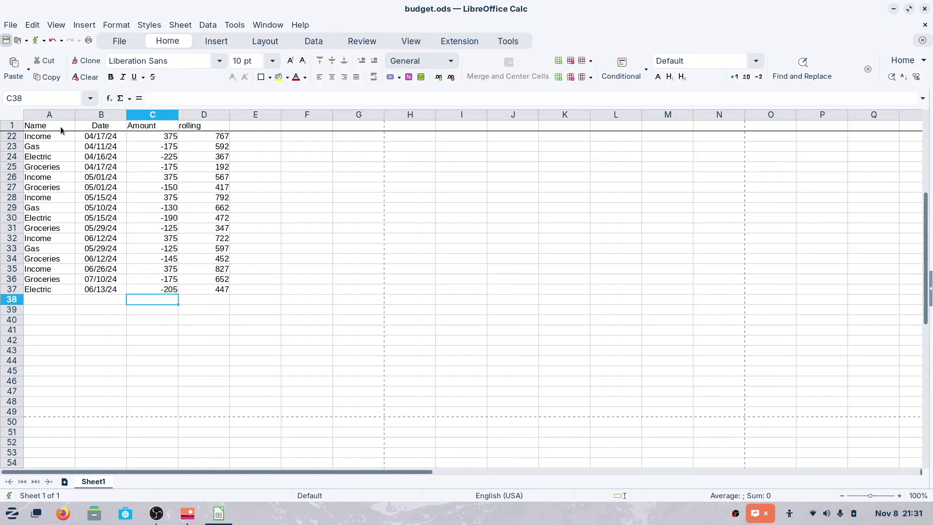
Step: Turn on AutoFilter for header row 1
{"action": "left_click", "coordinate": [42, 128]}
{"action": "left_click", "coordinate": [20, 128]}
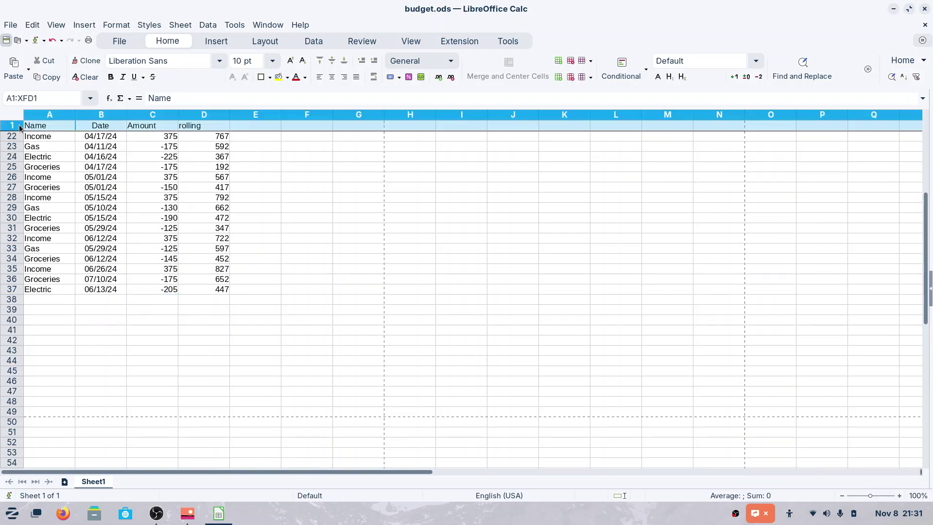
{"action": "left_click", "coordinate": [314, 42]}
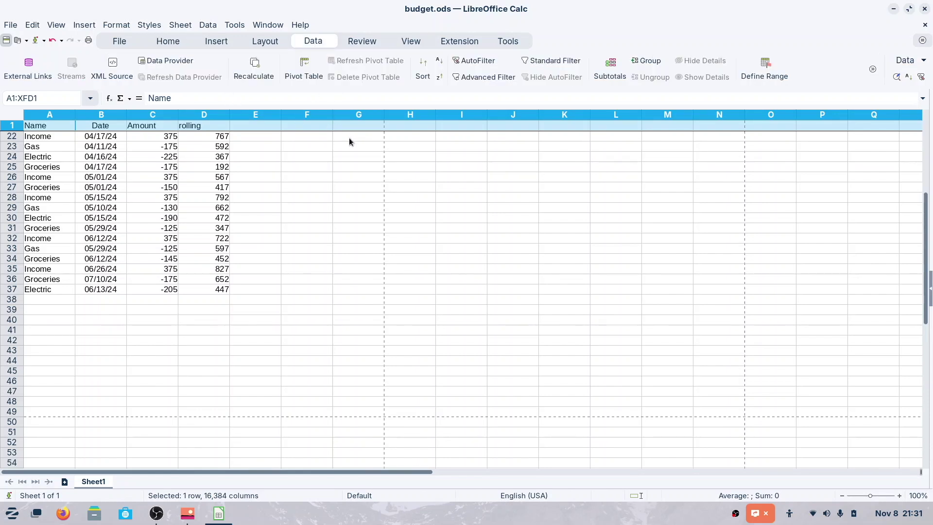
{"action": "left_click", "coordinate": [474, 65]}
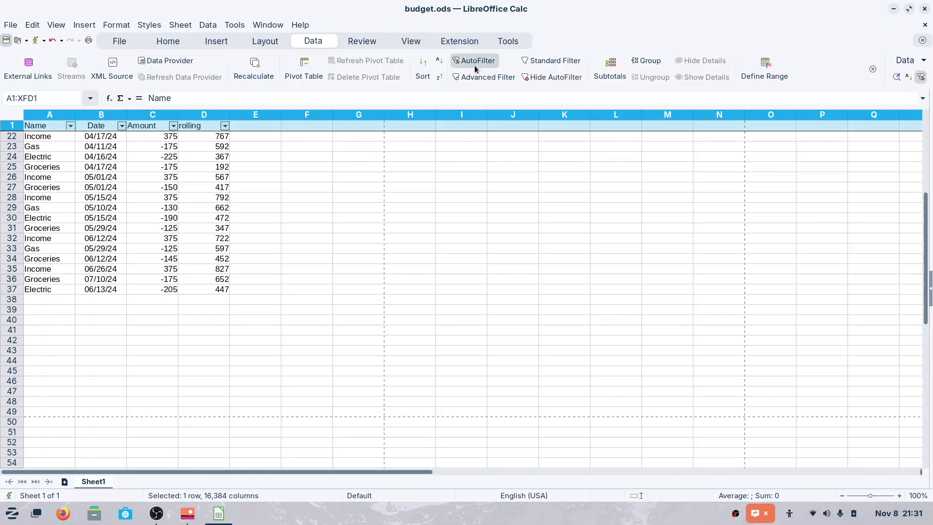
Step: Filter the Name column to Income only and select the visible amounts to see their 4500 sum
{"action": "left_click", "coordinate": [70, 126]}
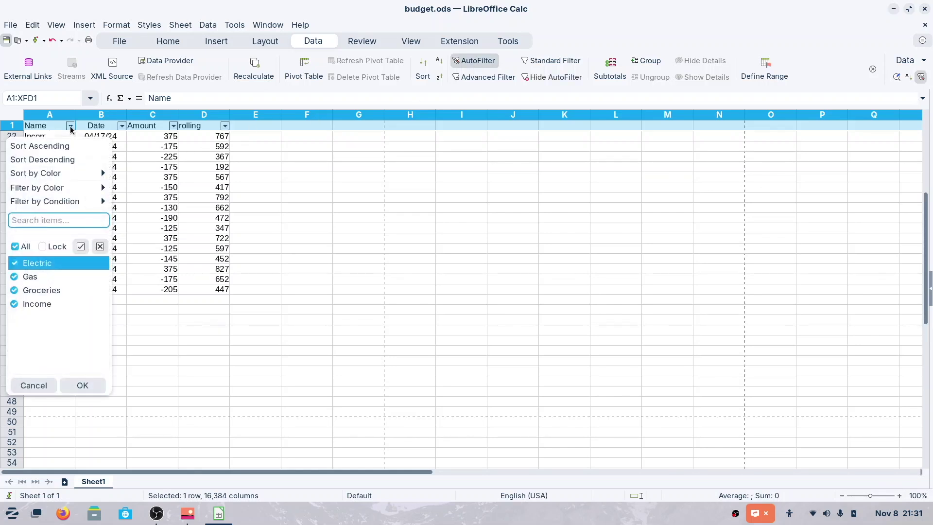
{"action": "left_click", "coordinate": [16, 247]}
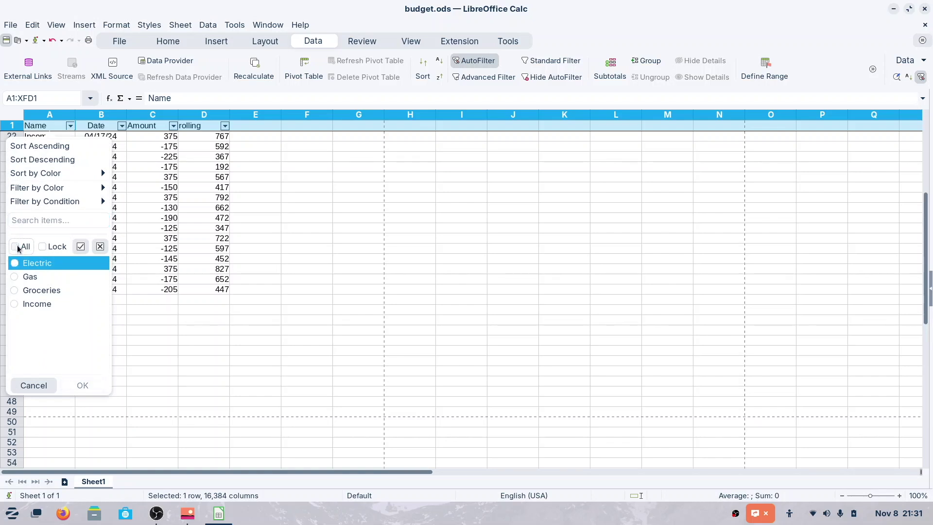
{"action": "left_click", "coordinate": [16, 305]}
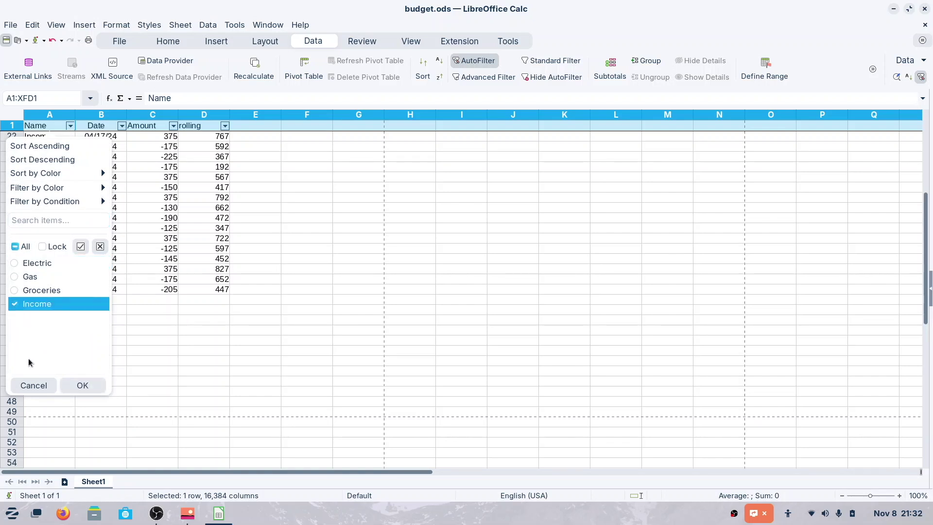
{"action": "left_click", "coordinate": [74, 385]}
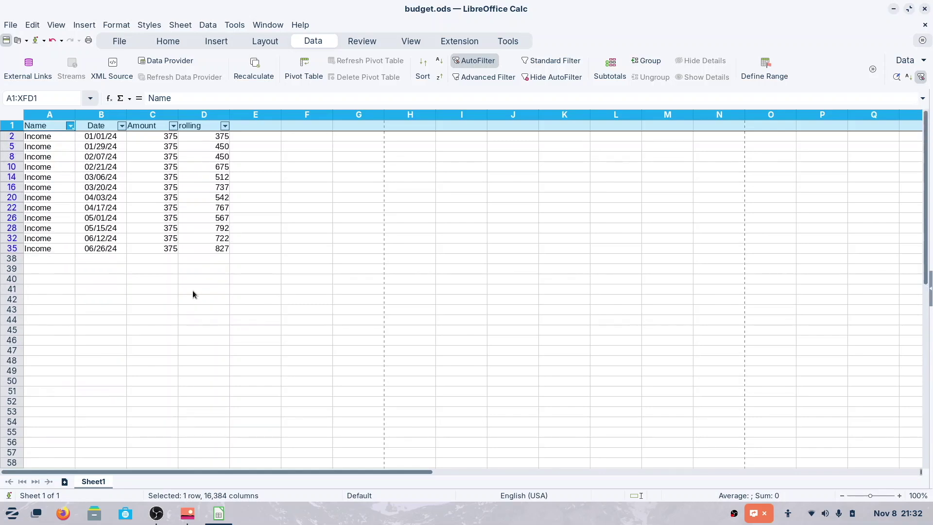
{"action": "left_click_drag", "start_coordinate": [151, 136], "coordinate": [157, 250]}
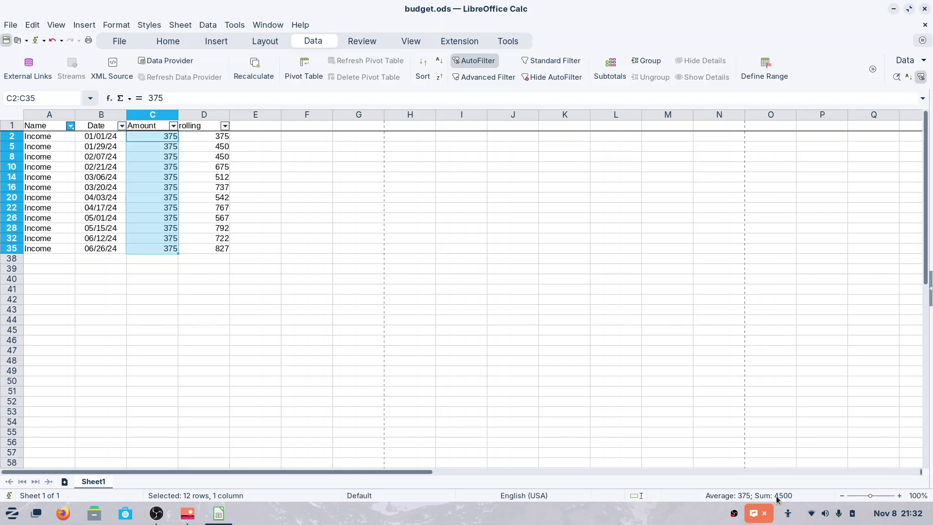
Step: Insert an AutoSum subtotal of the visible Income amounts in C38 and check the selection sum
{"action": "left_click", "coordinate": [365, 371]}
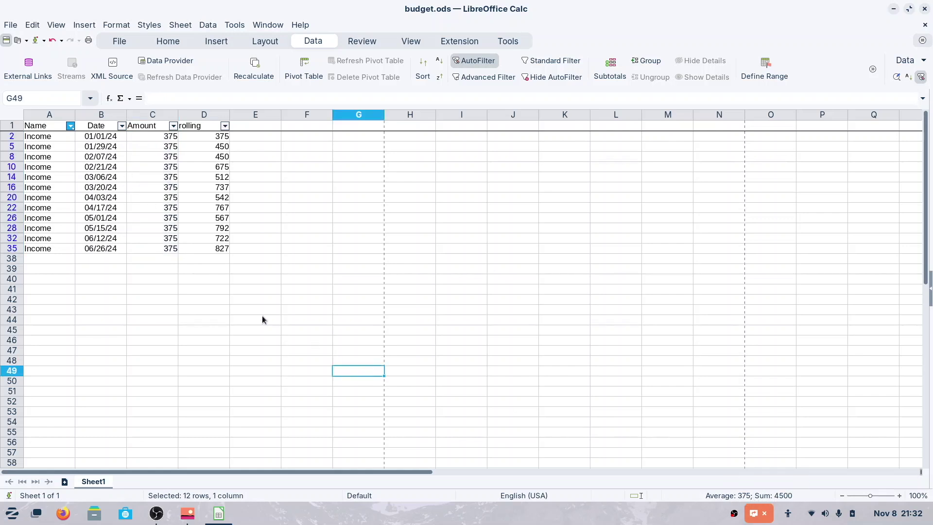
{"action": "left_click", "coordinate": [157, 262]}
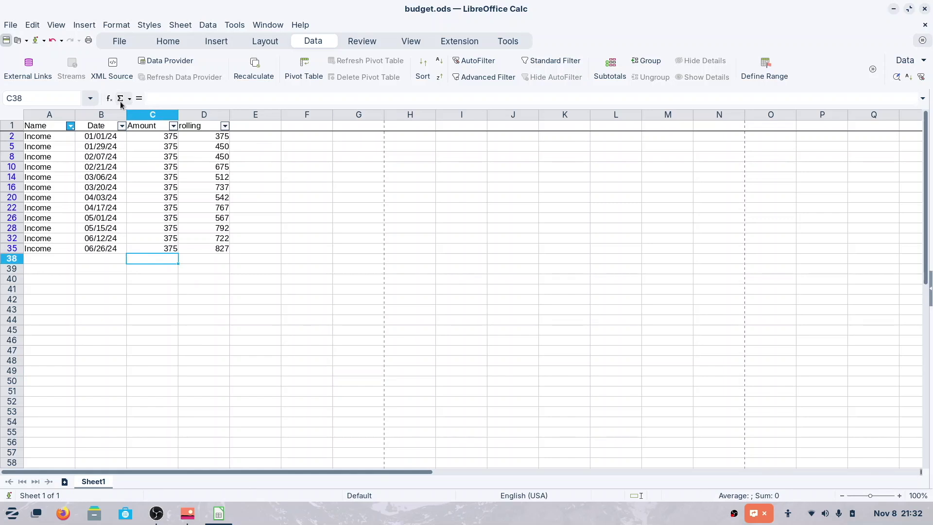
{"action": "left_click", "coordinate": [130, 99]}
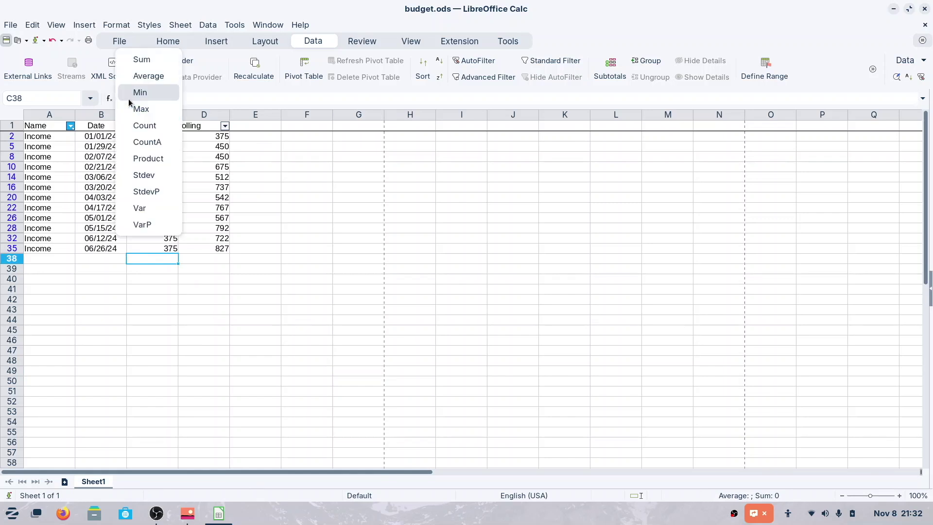
{"action": "left_click", "coordinate": [152, 60]}
{"action": "key", "text": "Return"}
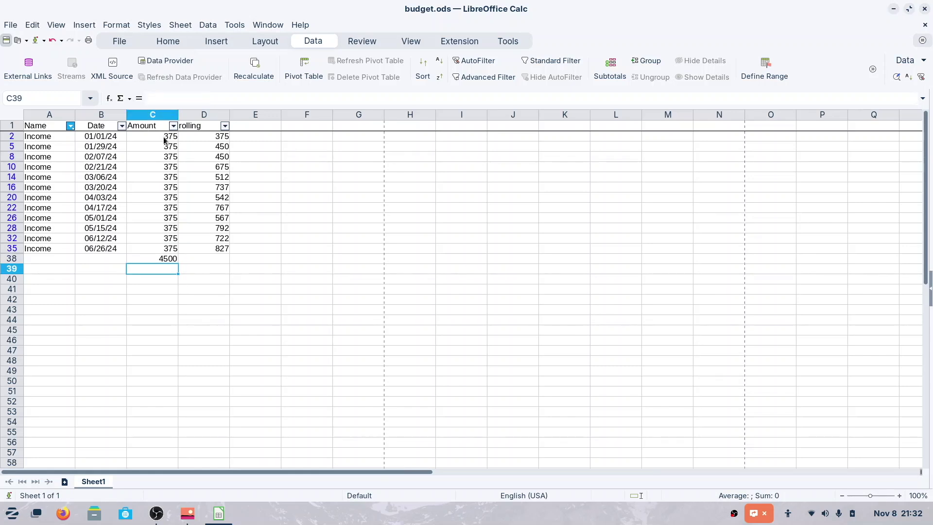
{"action": "left_click_drag", "start_coordinate": [166, 137], "coordinate": [157, 250]}
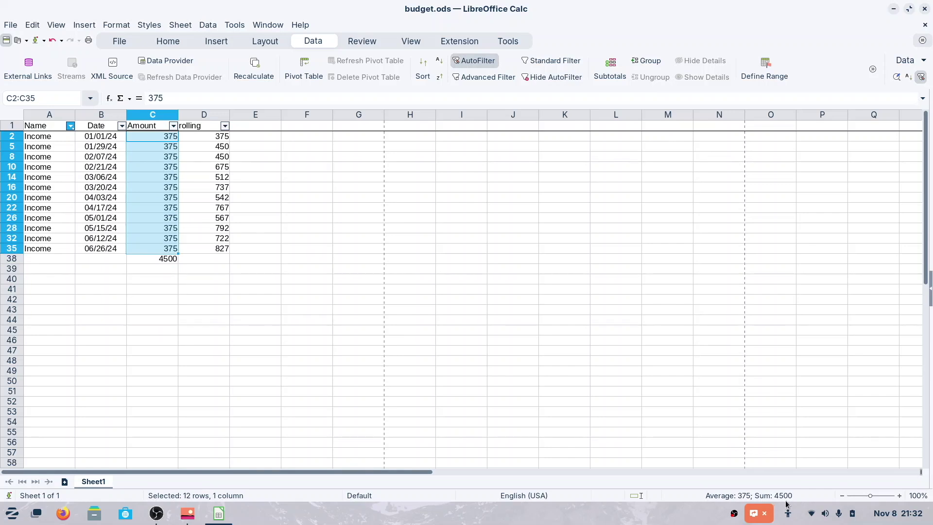
{"action": "left_click", "coordinate": [492, 402]}
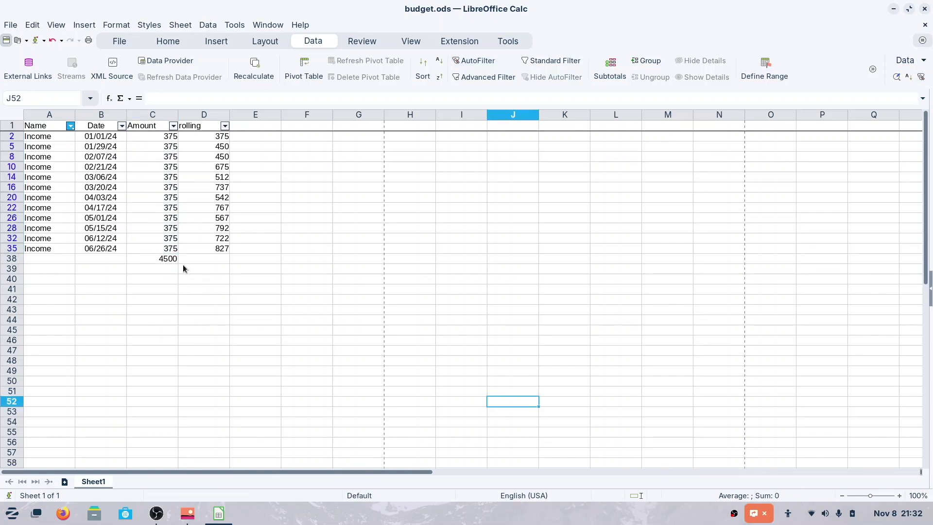
Step: Replace the C38 subtotal with an Average, then delete it to leave C38 empty
{"action": "left_click", "coordinate": [170, 259]}
{"action": "key", "text": "Delete"}
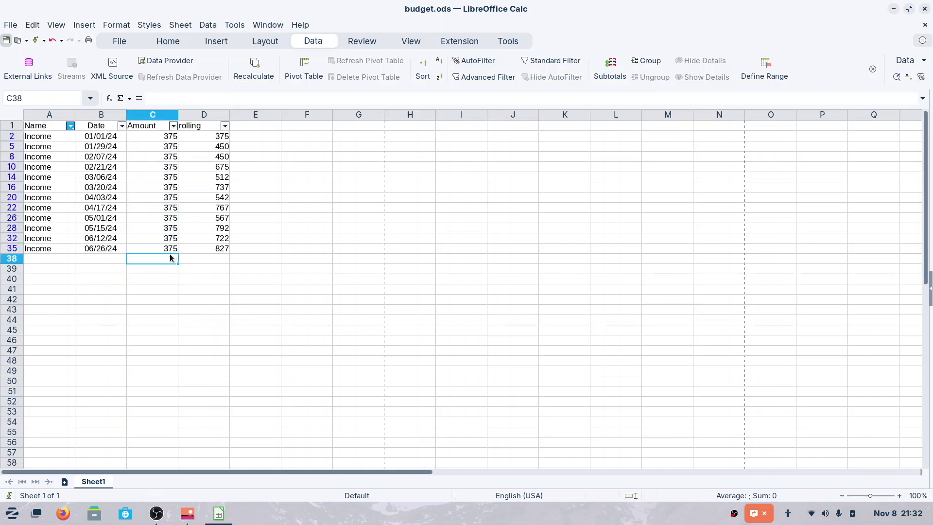
{"action": "left_click", "coordinate": [130, 99]}
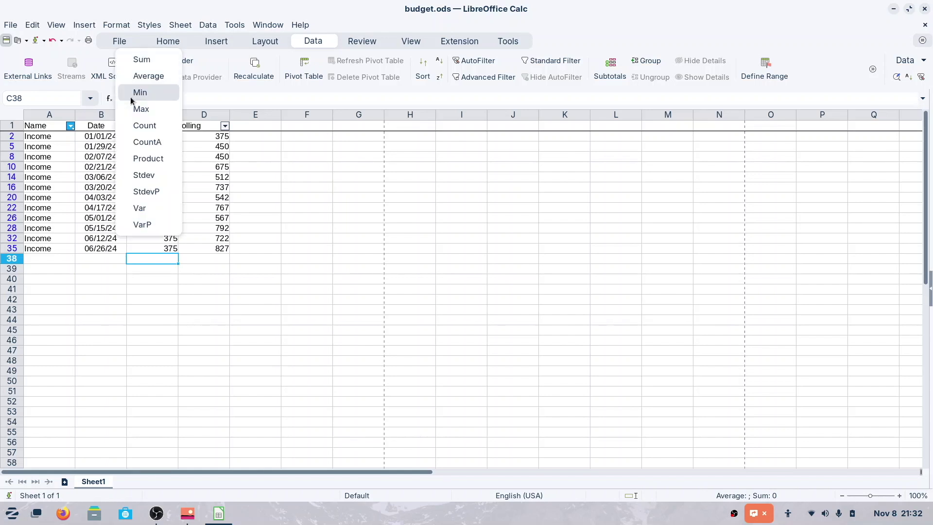
{"action": "left_click", "coordinate": [136, 77]}
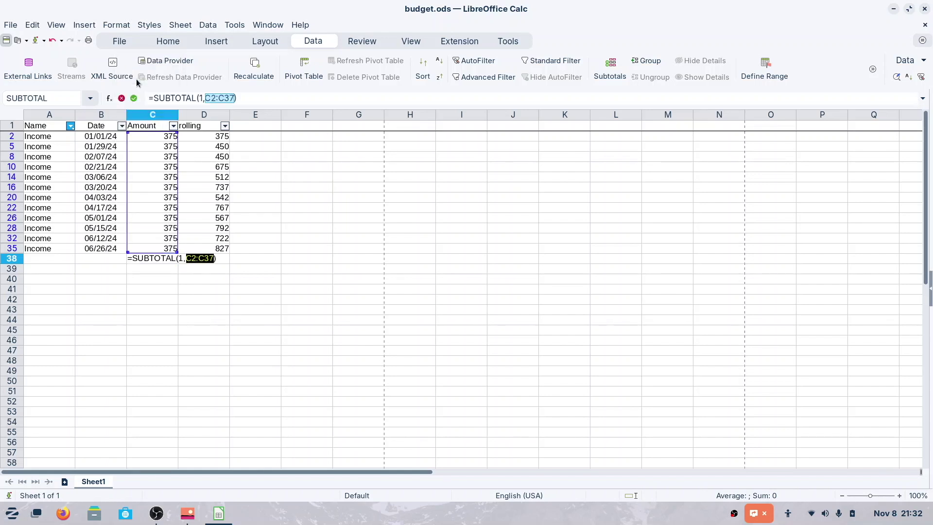
{"action": "key", "text": "Return"}
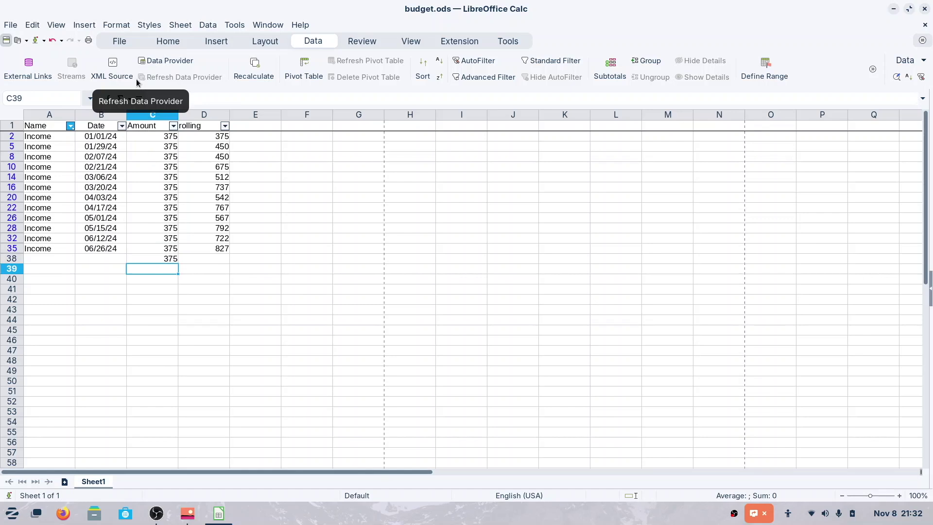
{"action": "left_click", "coordinate": [145, 261]}
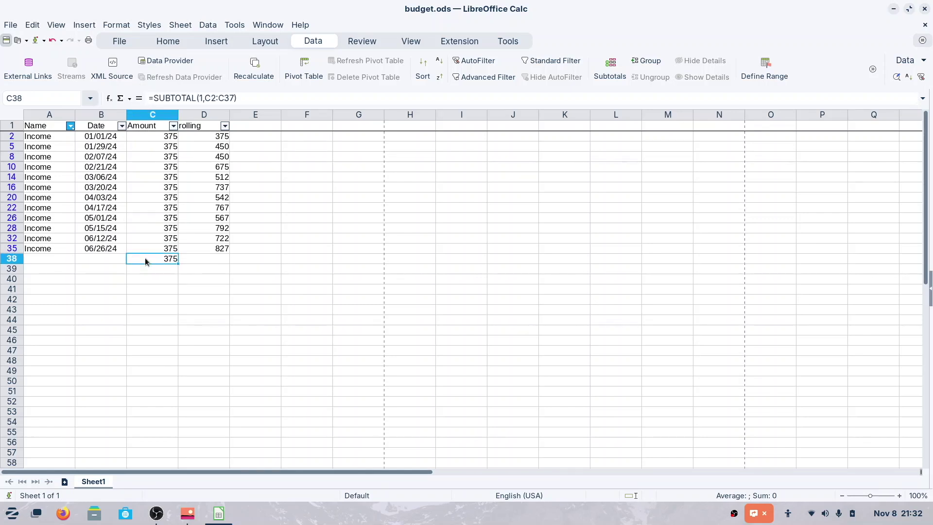
{"action": "key", "text": "Delete"}
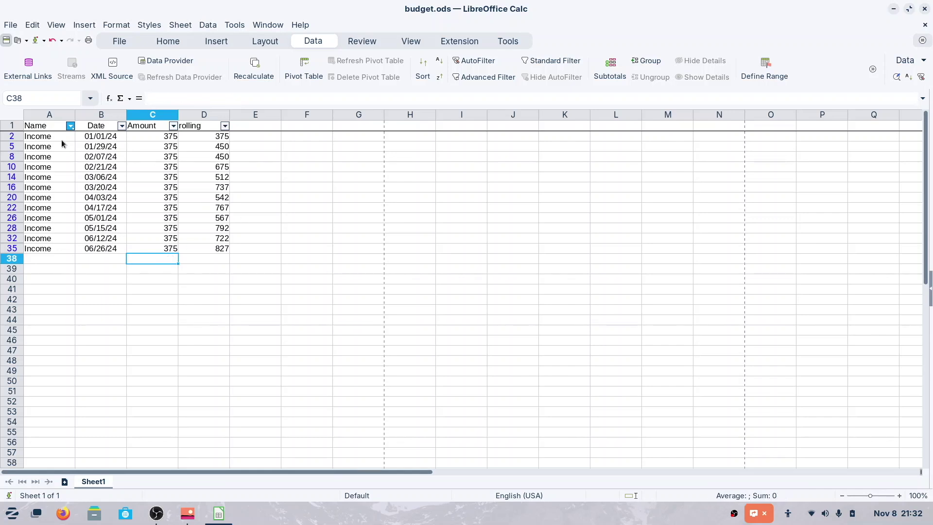
Step: Reset the filter on header row 1 so all budget rows show again
{"action": "left_click", "coordinate": [54, 128]}
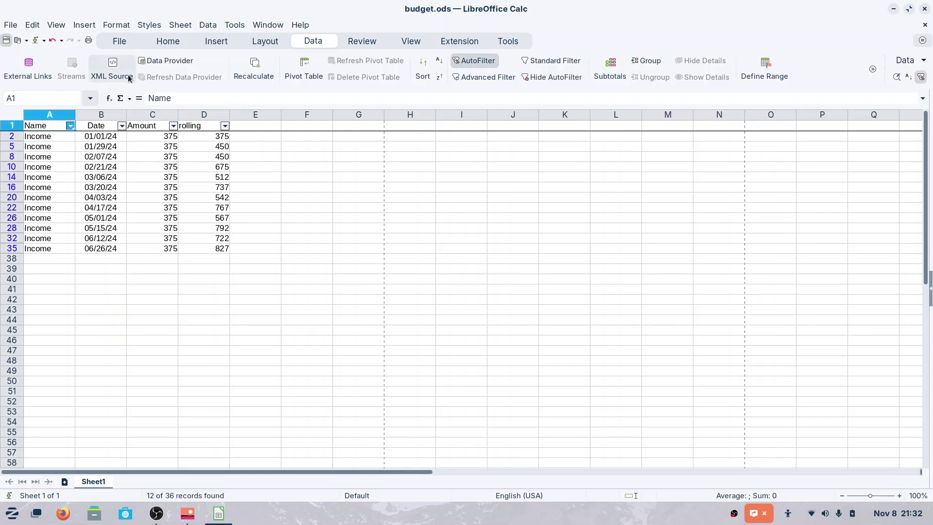
{"action": "left_click", "coordinate": [17, 126]}
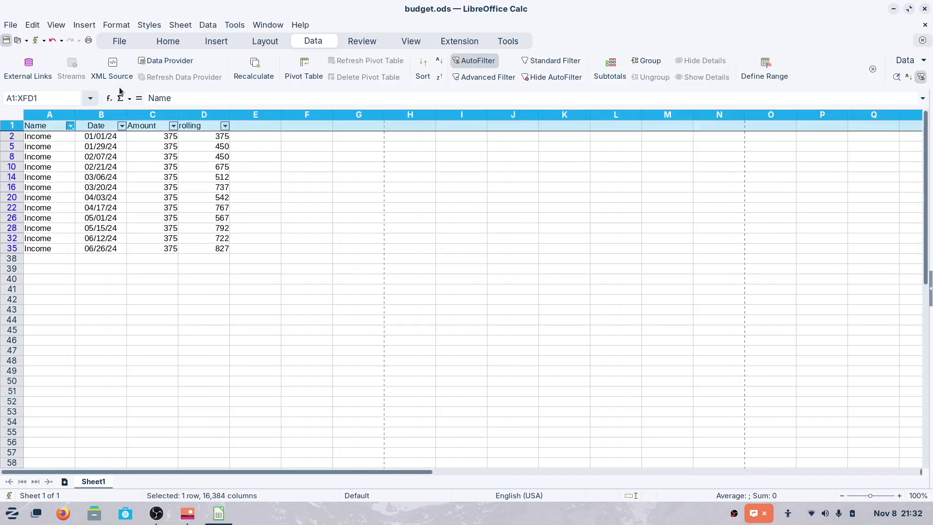
{"action": "left_click", "coordinate": [214, 27]}
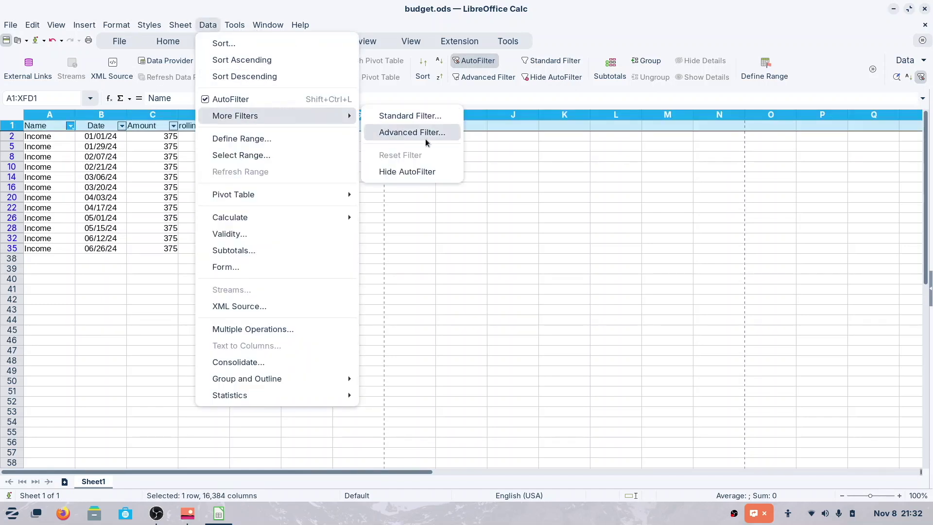
{"action": "left_click", "coordinate": [596, 178]}
{"action": "left_click", "coordinate": [486, 62]}
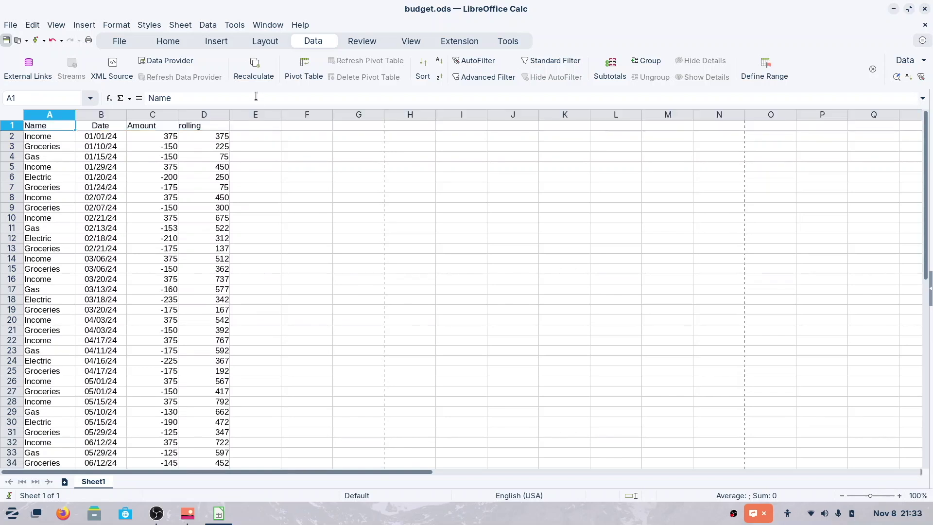
Step: Start a pivot table using the current A1:D37 selection as its source
{"action": "left_click", "coordinate": [85, 25]}
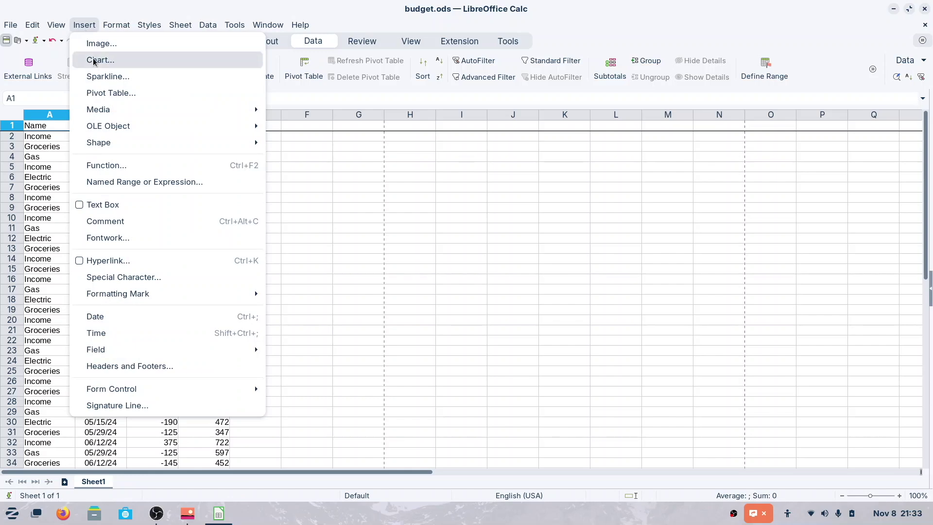
{"action": "left_click", "coordinate": [111, 93]}
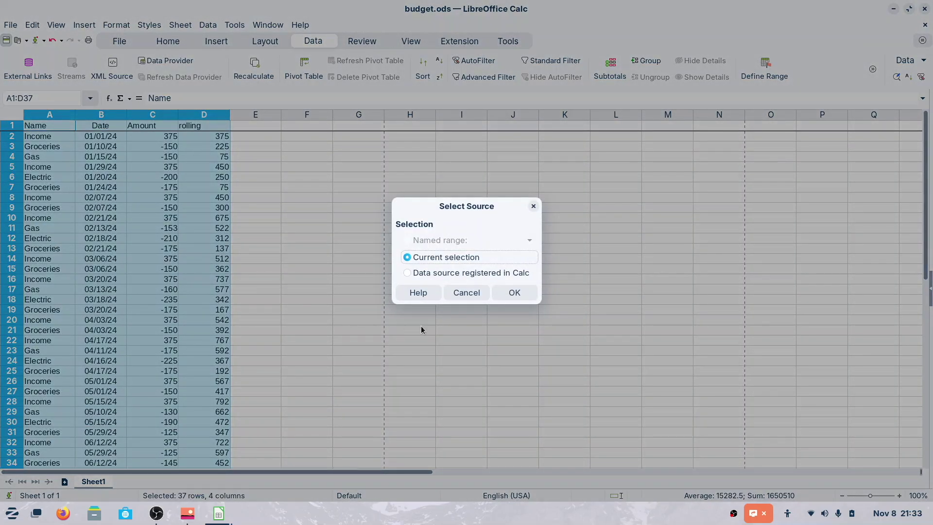
{"action": "left_click", "coordinate": [510, 293]}
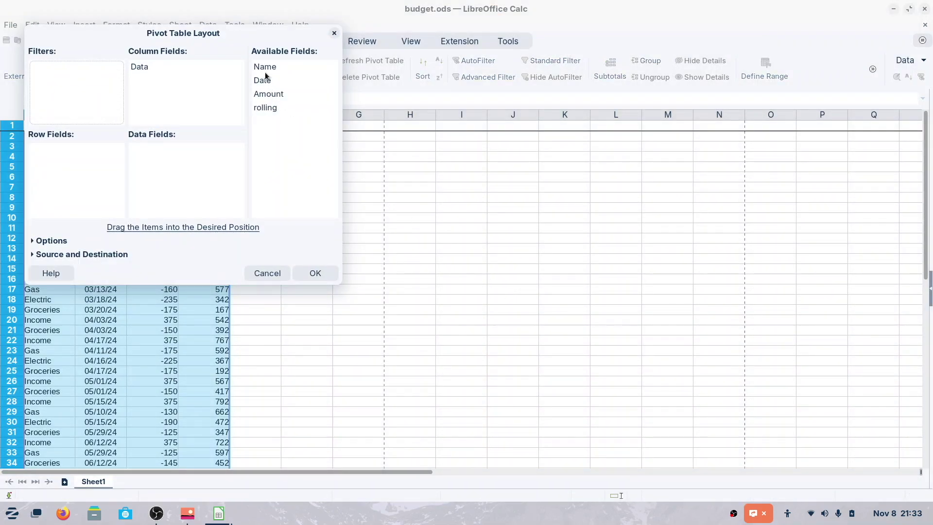
Step: Lay out the pivot with Name rows, Date columns and summed Amount, then close budget.ods
{"action": "left_click_drag", "start_coordinate": [266, 68], "coordinate": [117, 182]}
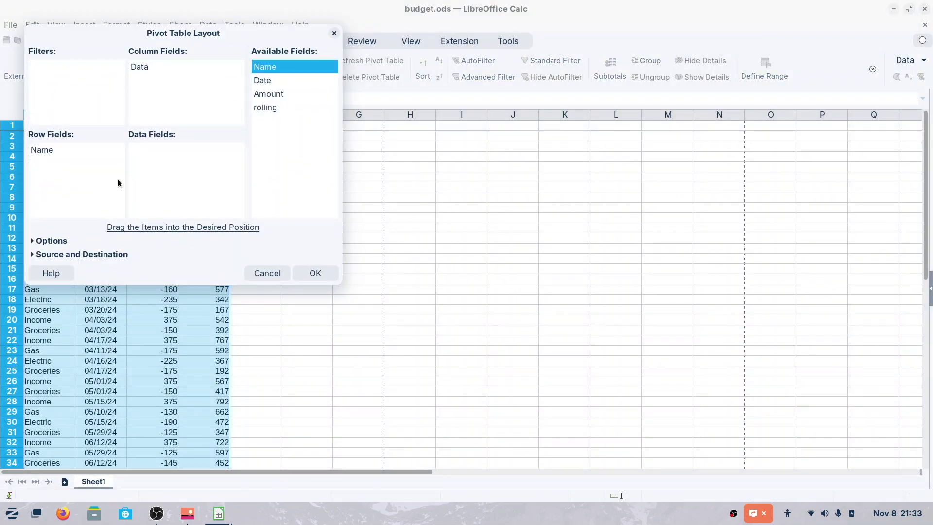
{"action": "left_click_drag", "start_coordinate": [257, 96], "coordinate": [186, 202]}
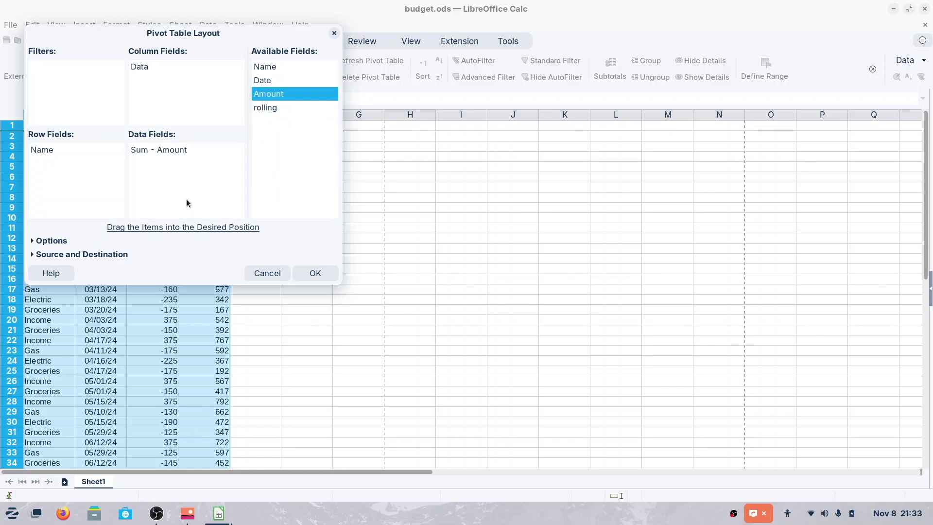
{"action": "left_click_drag", "start_coordinate": [267, 81], "coordinate": [161, 106]}
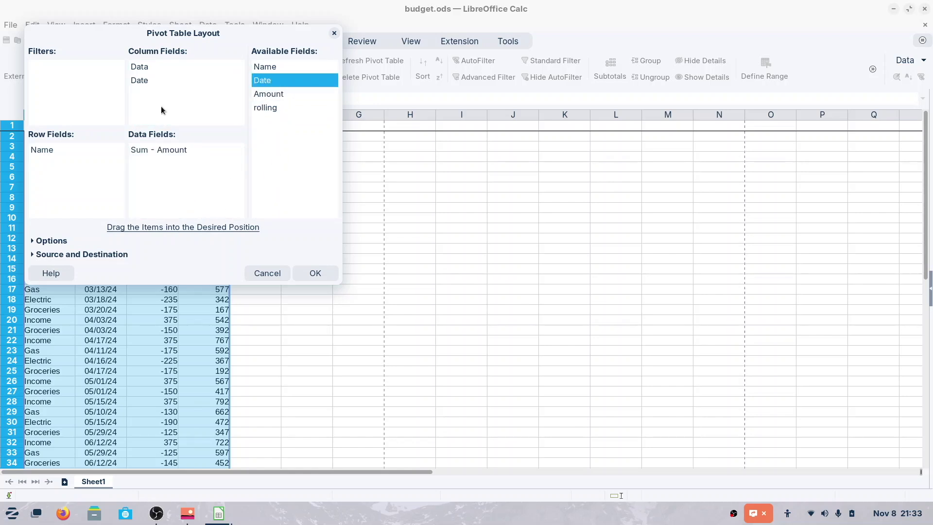
{"action": "left_click", "coordinate": [315, 273]}
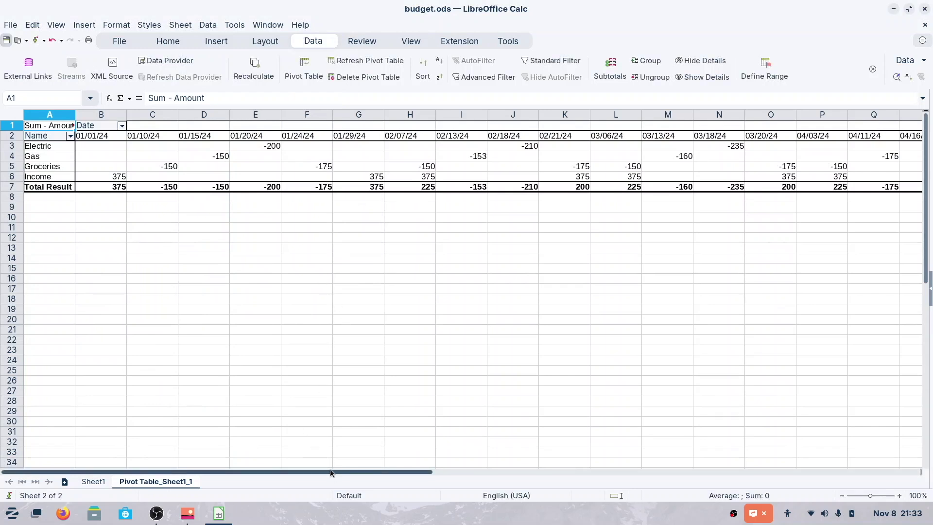
{"action": "left_click_drag", "start_coordinate": [331, 472], "coordinate": [115, 468]}
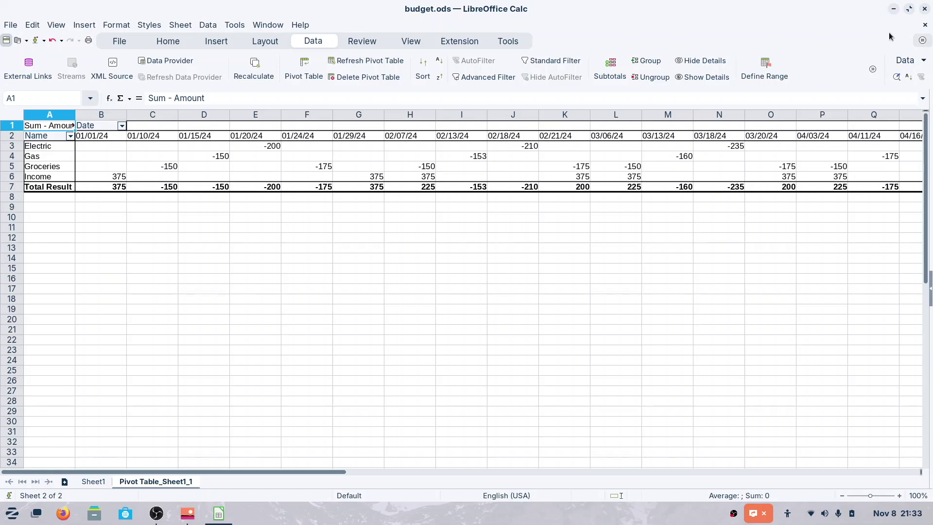
{"action": "left_click", "coordinate": [925, 12]}
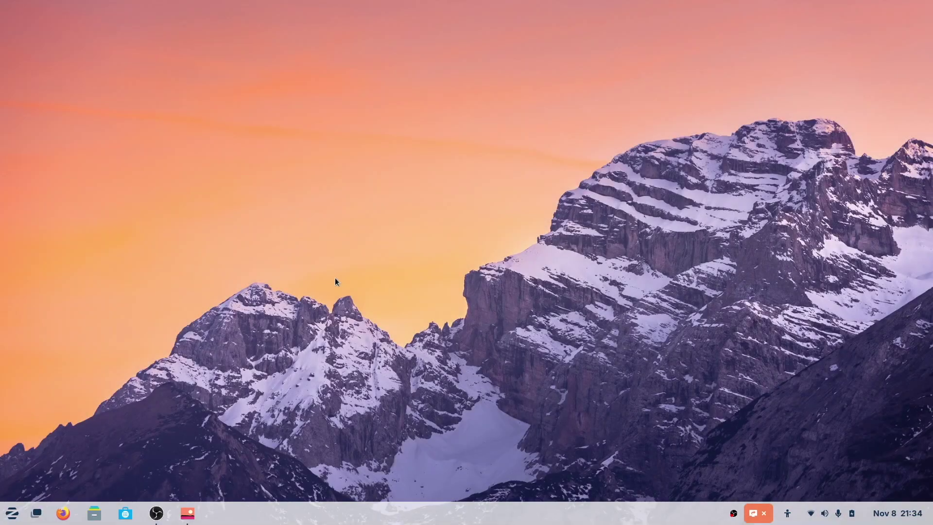
Step: Find Firewall Configuration with a 'fire' search and authenticate with the account password
{"action": "left_click", "coordinate": [11, 513]}
{"action": "left_click", "coordinate": [55, 484]}
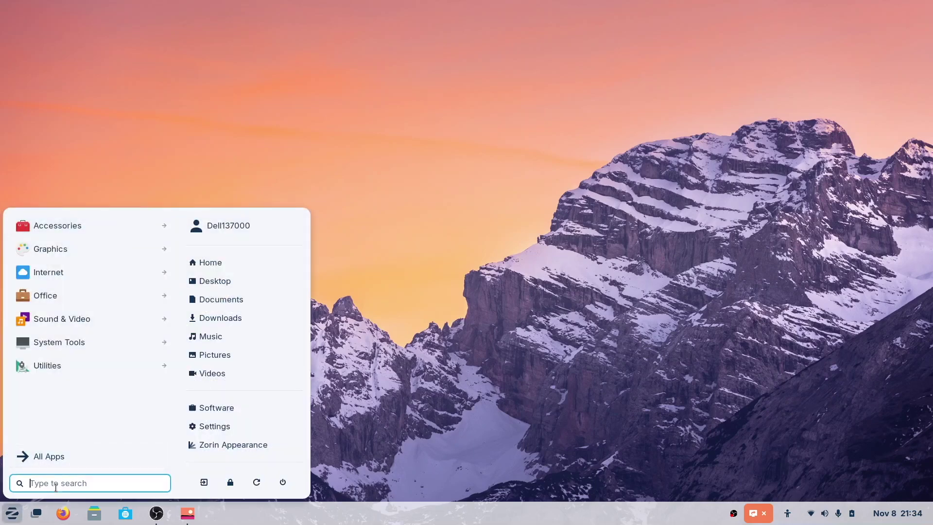
{"action": "type", "text": "fire"}
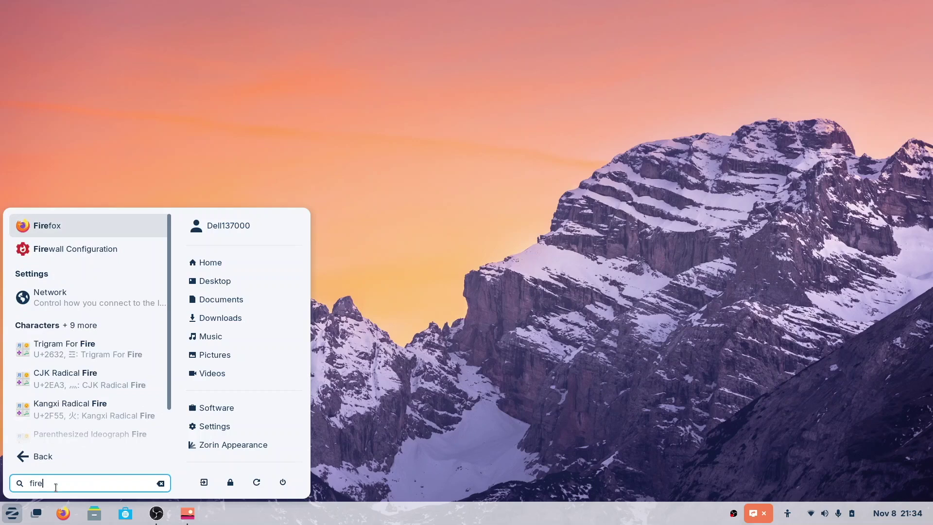
{"action": "left_click", "coordinate": [76, 251]}
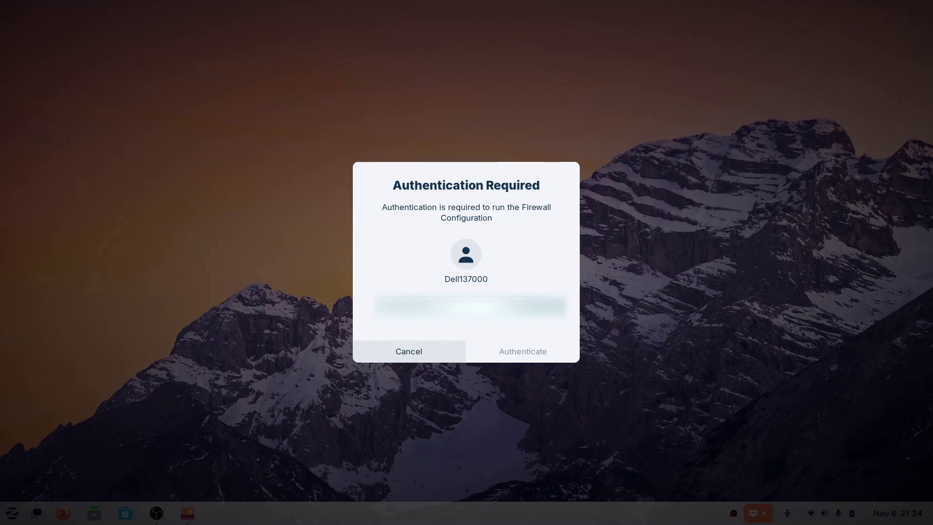
{"action": "type", "text": "****"}
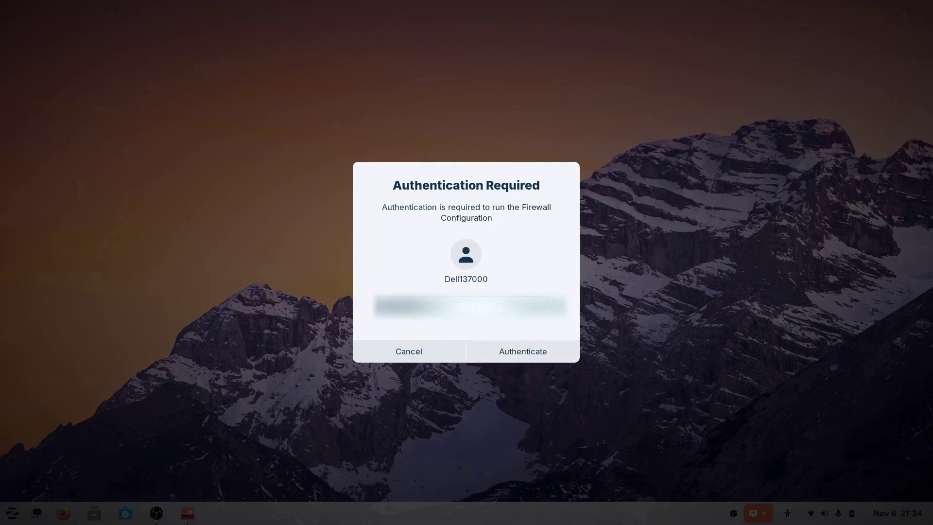
{"action": "type", "text": "**"}
{"action": "key", "text": "Return"}
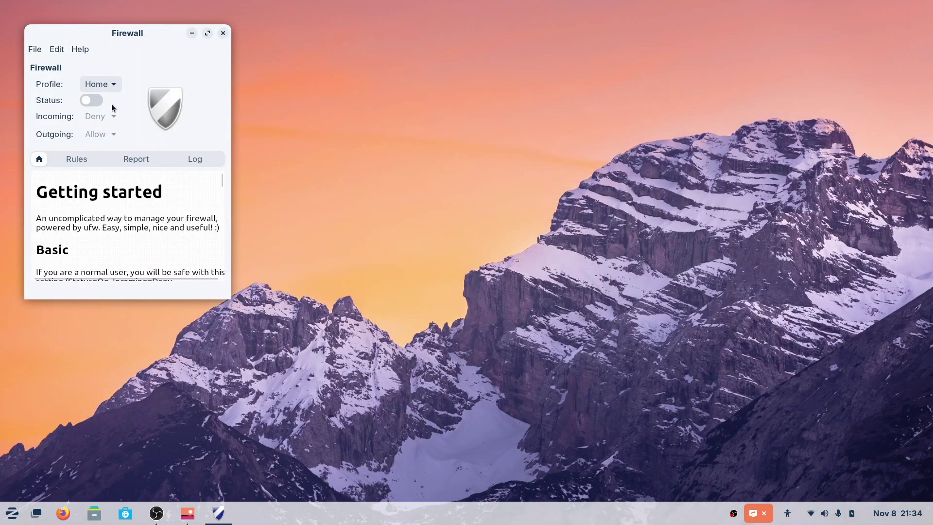
Step: Turn on the Home profile firewall and close the Firewall Configuration window
{"action": "left_click", "coordinate": [93, 100]}
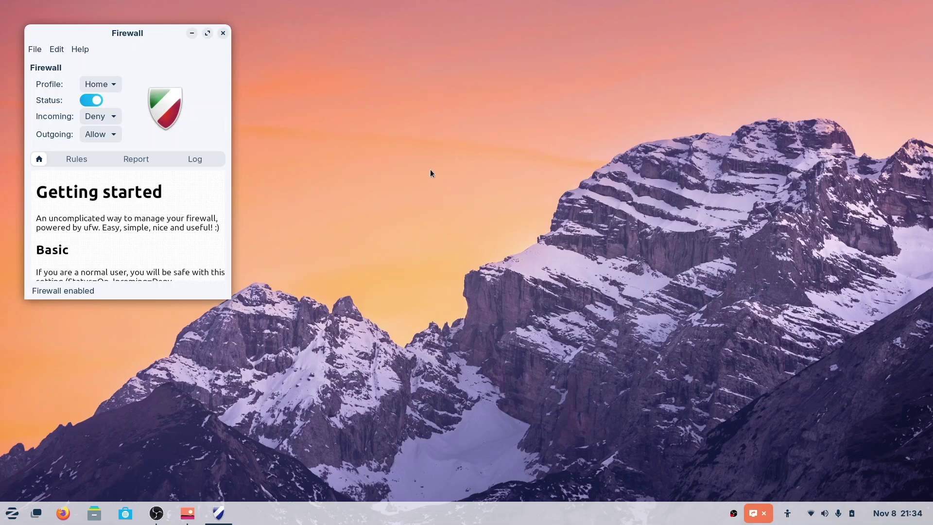
{"action": "left_click", "coordinate": [224, 33]}
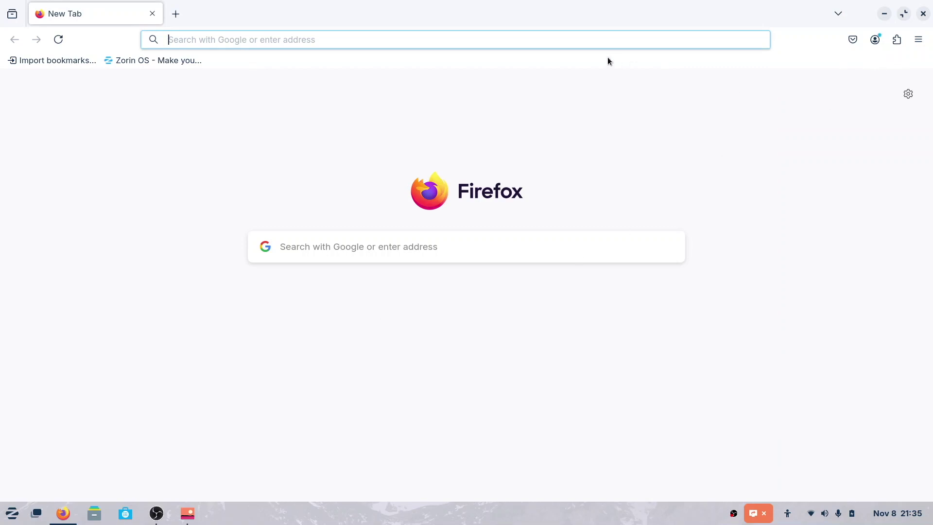
Step: Load the 'Zorin OS - Make your computer better.' bookmark at zorin.com/os, then close Firefox
{"action": "left_click", "coordinate": [919, 39]}
{"action": "left_click", "coordinate": [815, 147]}
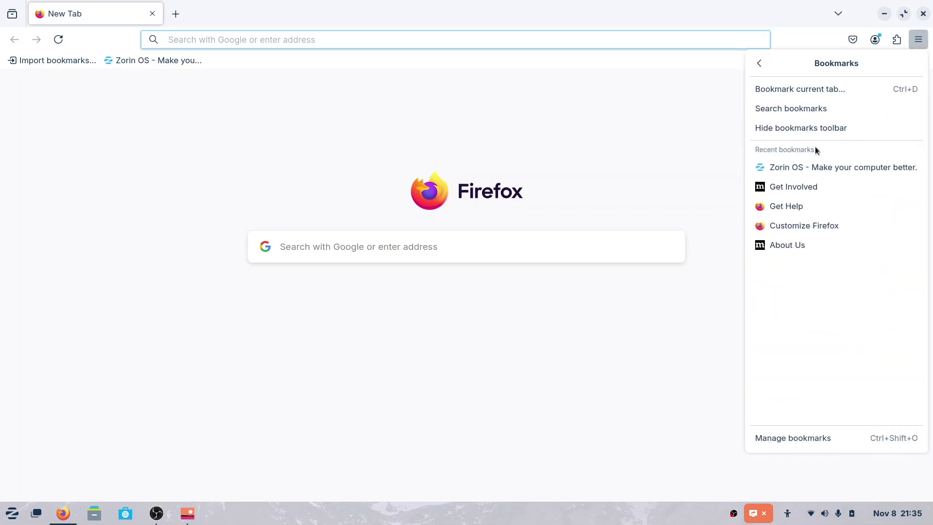
{"action": "left_click", "coordinate": [803, 174]}
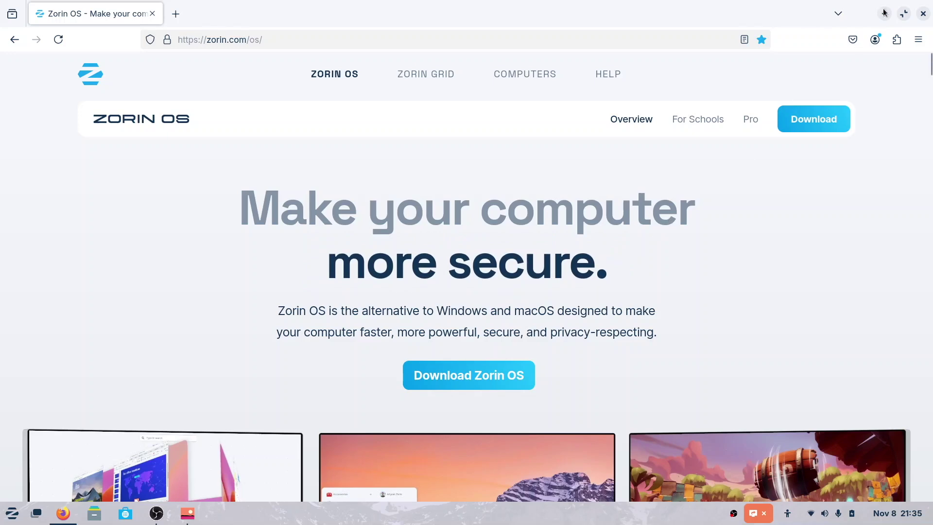
{"action": "left_click", "coordinate": [924, 14]}
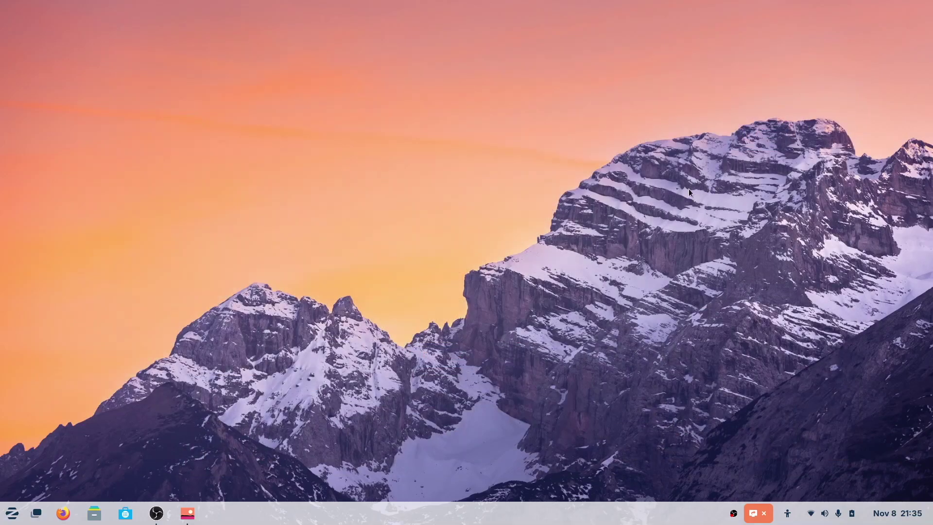